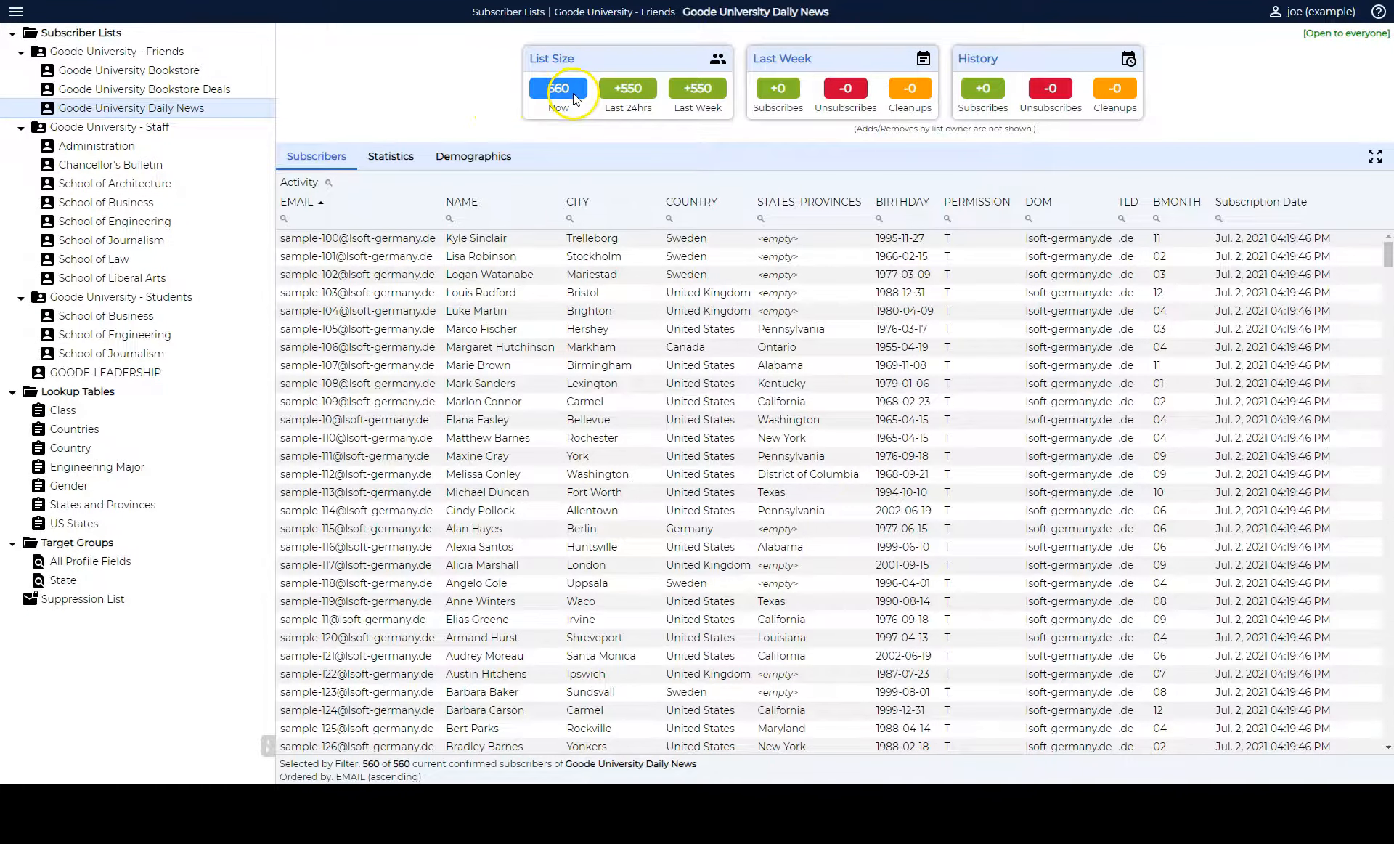
Look through the subscribers of the Goode University Daily News list
{"action": "scroll", "coordinate": [532, 434], "scroll_direction": "down", "scroll_amount": 5}
{"action": "scroll", "coordinate": [530, 430], "scroll_direction": "down", "scroll_amount": 15}
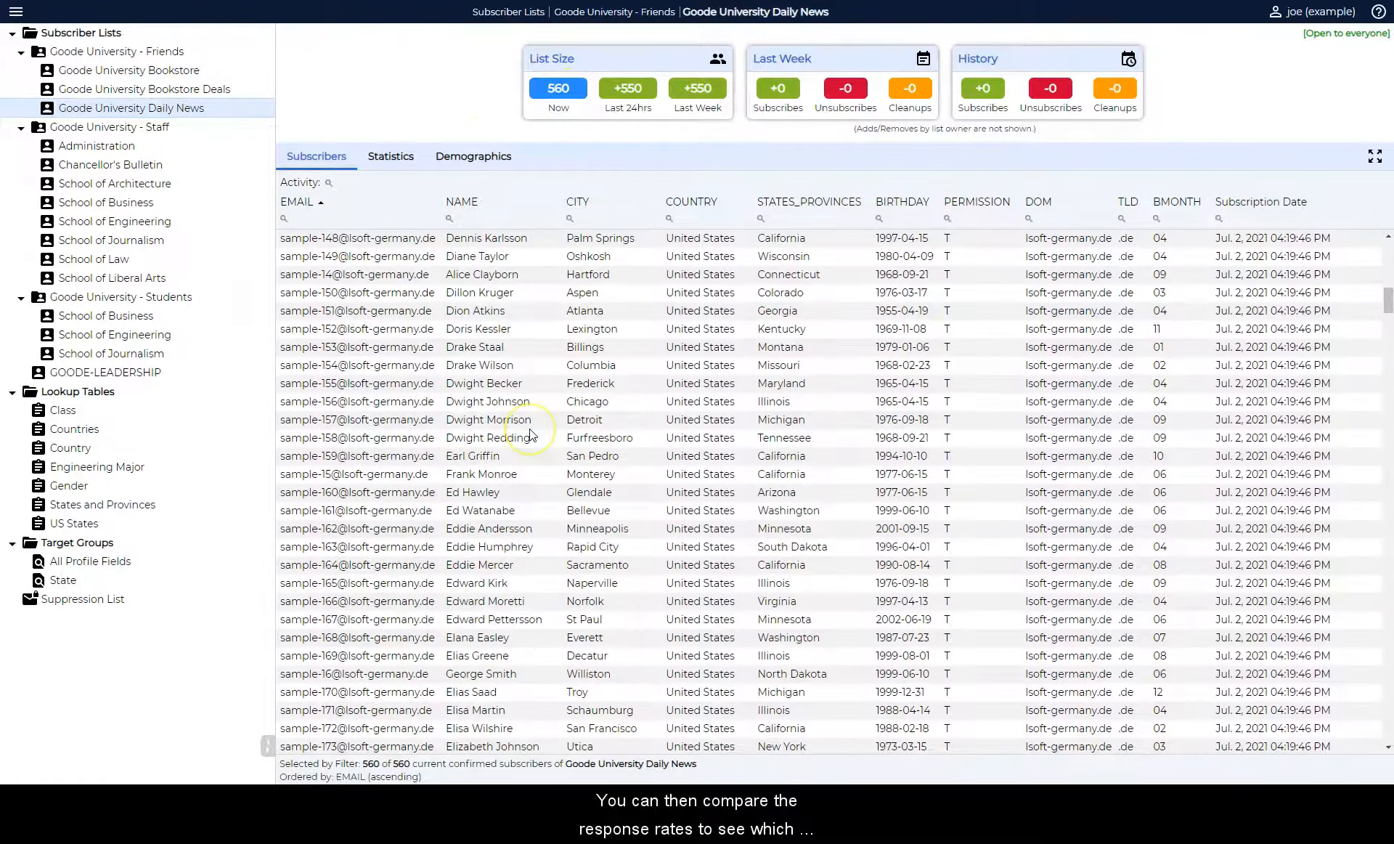
{"action": "scroll", "coordinate": [532, 435], "scroll_direction": "down", "scroll_amount": 4}
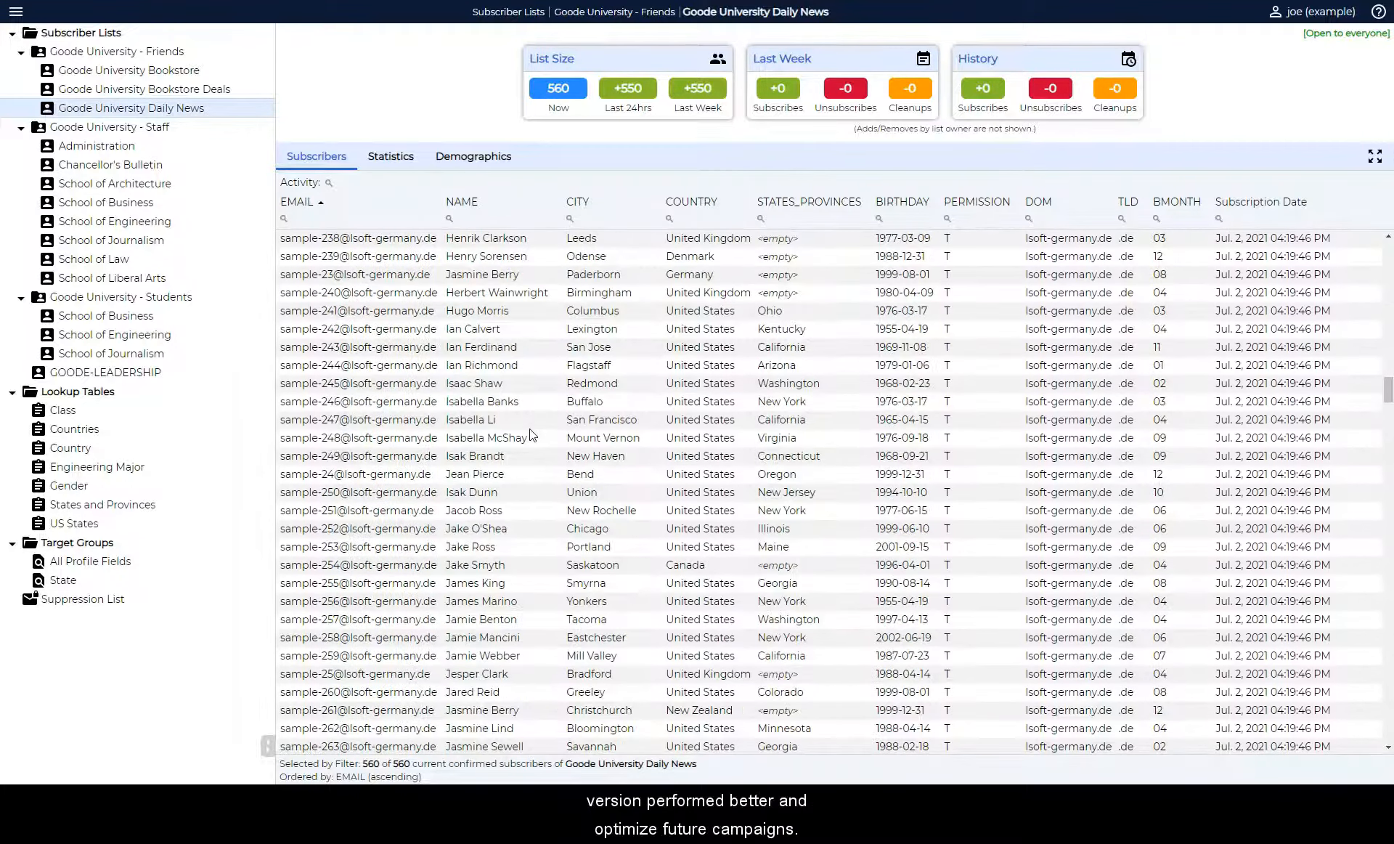
{"action": "scroll", "coordinate": [532, 433], "scroll_direction": "up", "scroll_amount": 15}
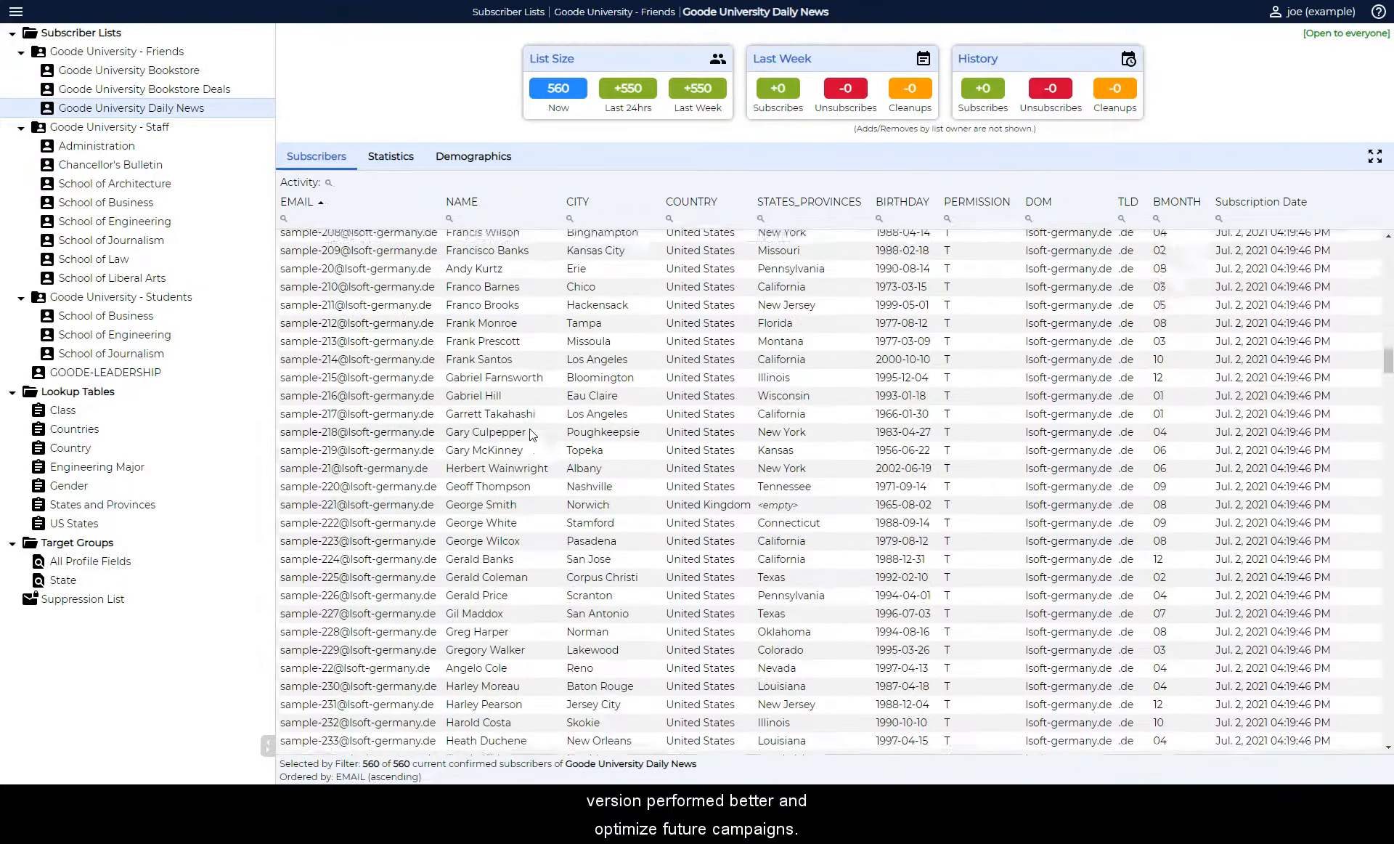
{"action": "scroll", "coordinate": [532, 434], "scroll_direction": "up", "scroll_amount": 10}
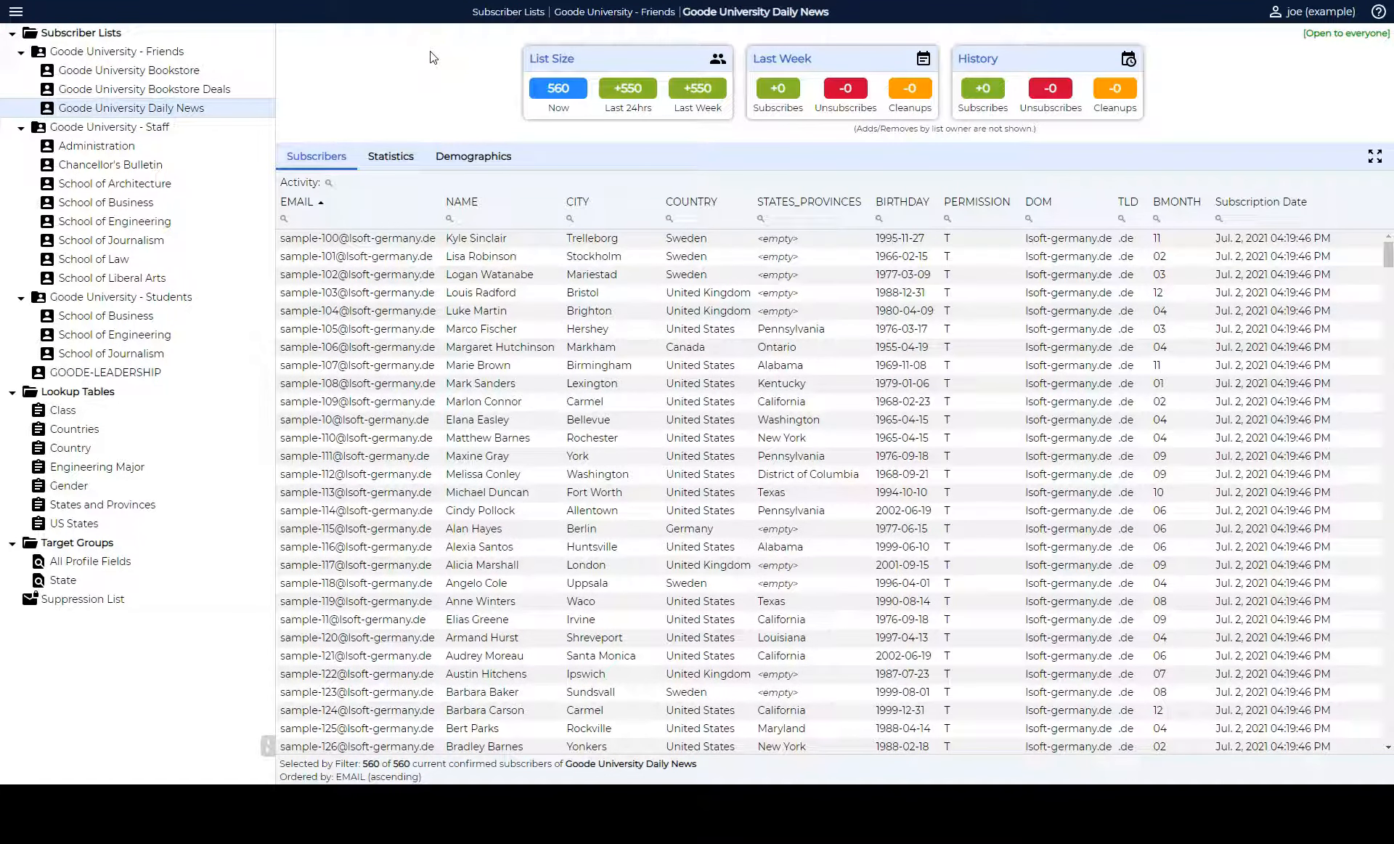
Create a new A/B-split job titled "Goode Daily News: July 2, 2021" with the job type A/B-Split Job with Sampling
{"action": "left_click", "coordinate": [15, 11]}
{"action": "left_click", "coordinate": [37, 198]}
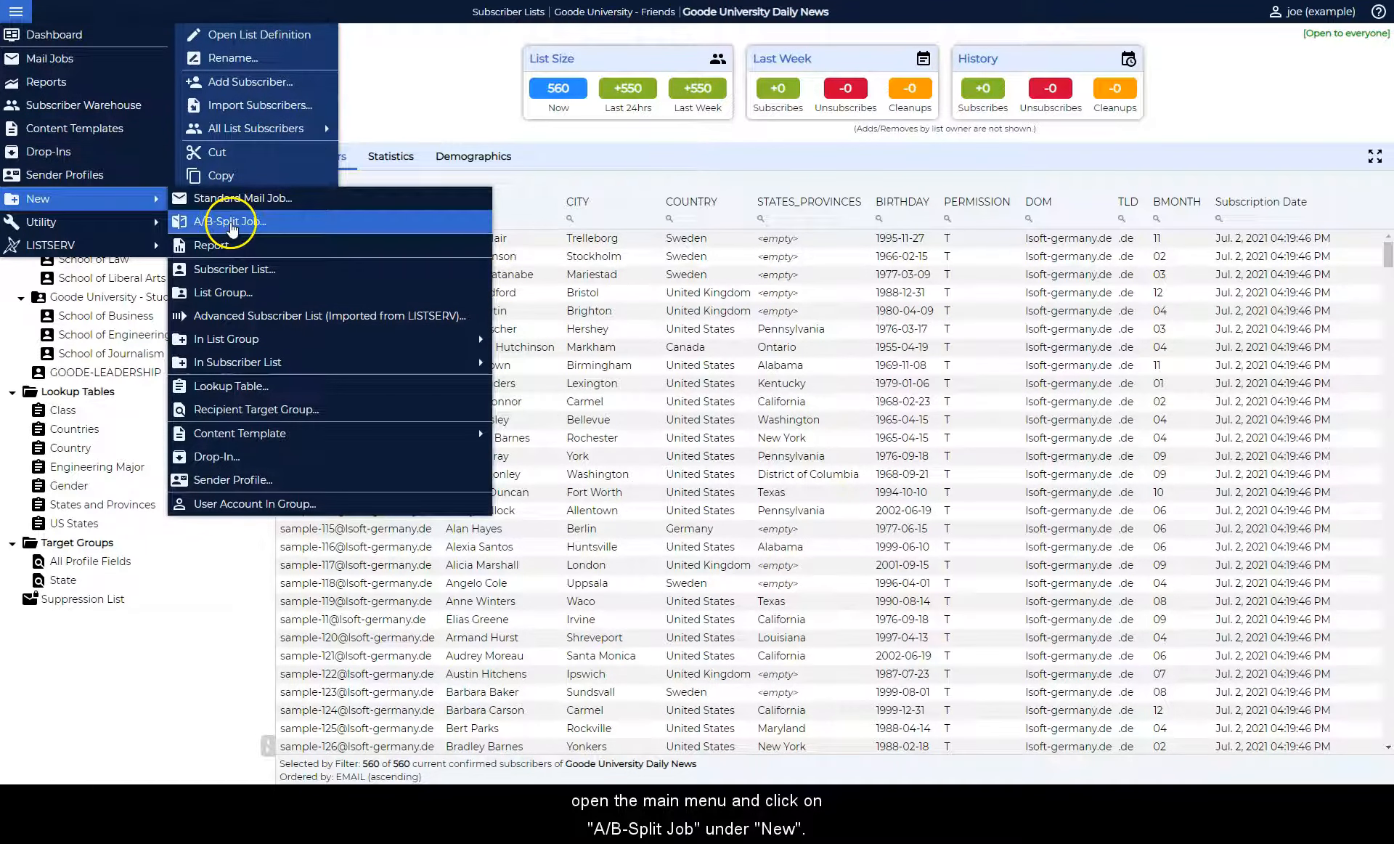
{"action": "left_click", "coordinate": [233, 225]}
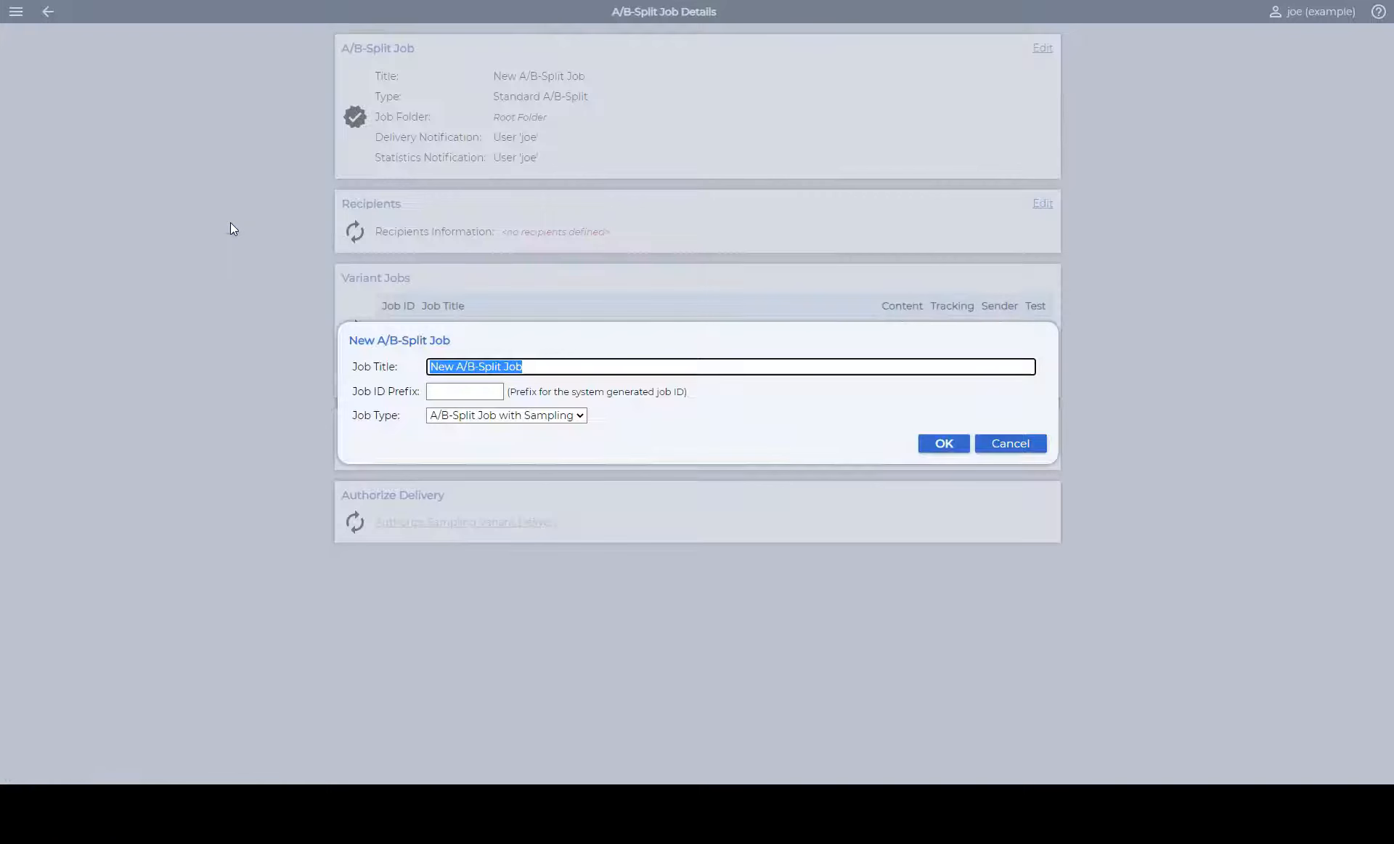
{"action": "key", "text": "BackSpace"}
{"action": "type", "text": "Goode Daily News: July 2, 2021"}
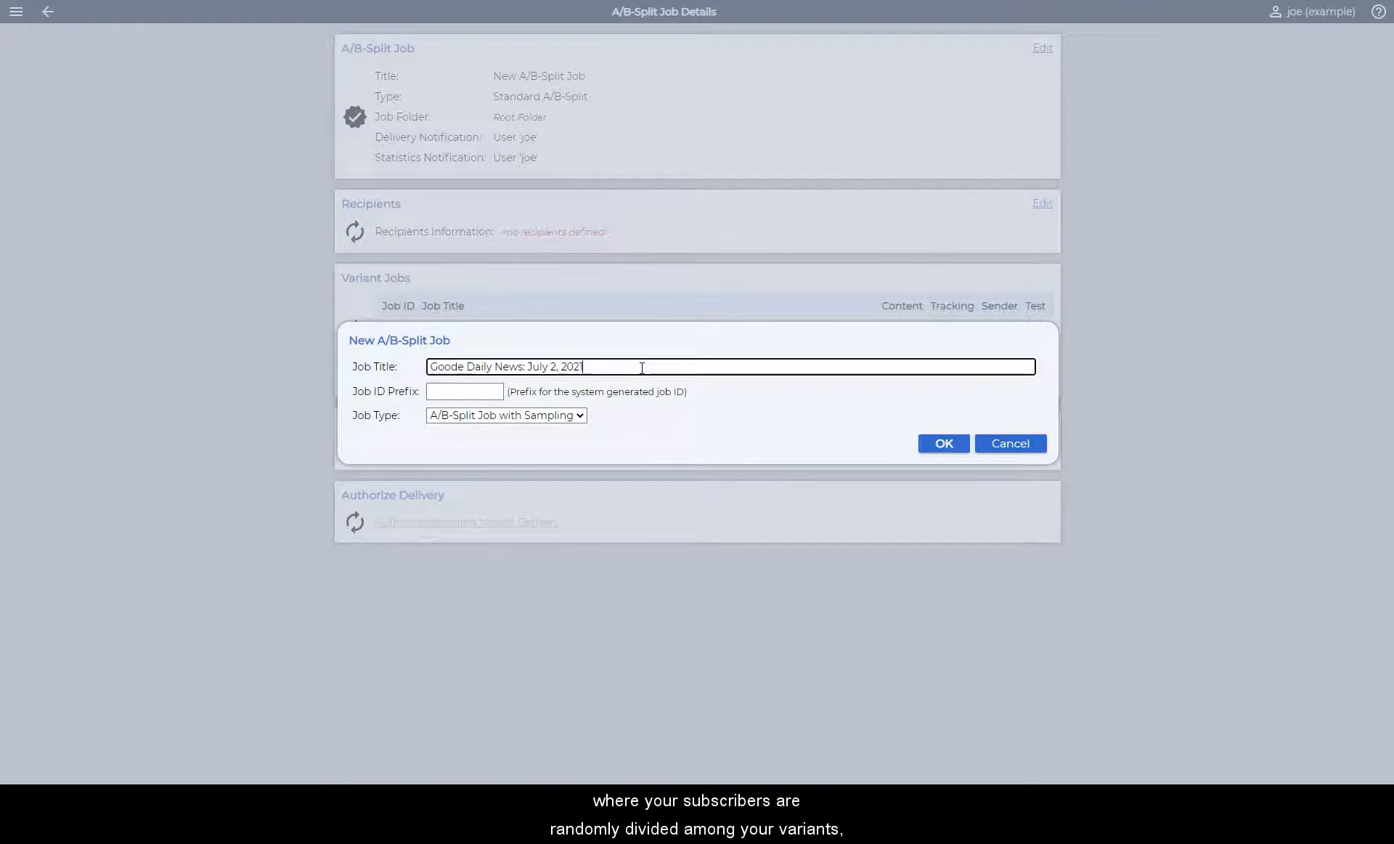
{"action": "left_click", "coordinate": [553, 418]}
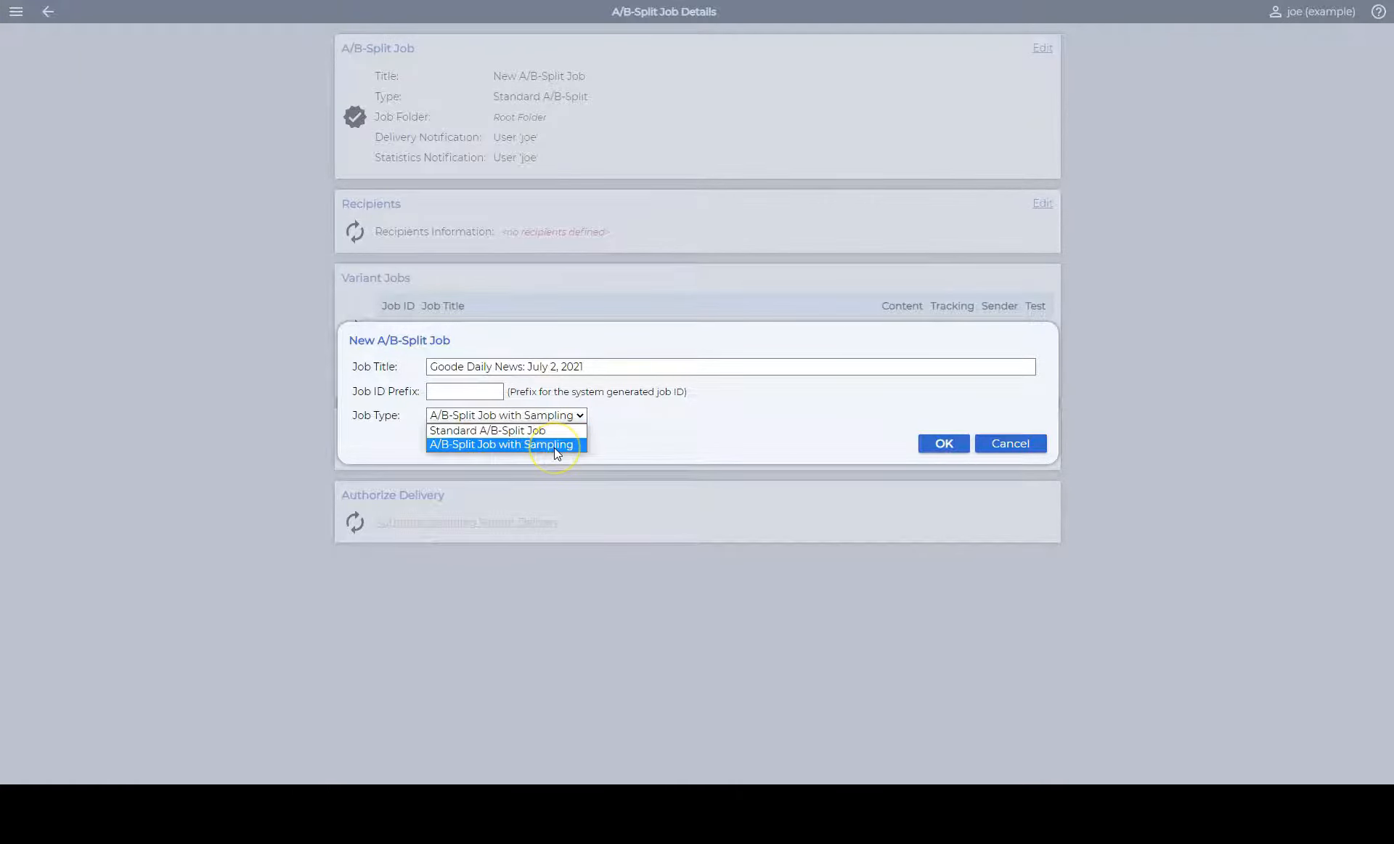
{"action": "left_click", "coordinate": [554, 448]}
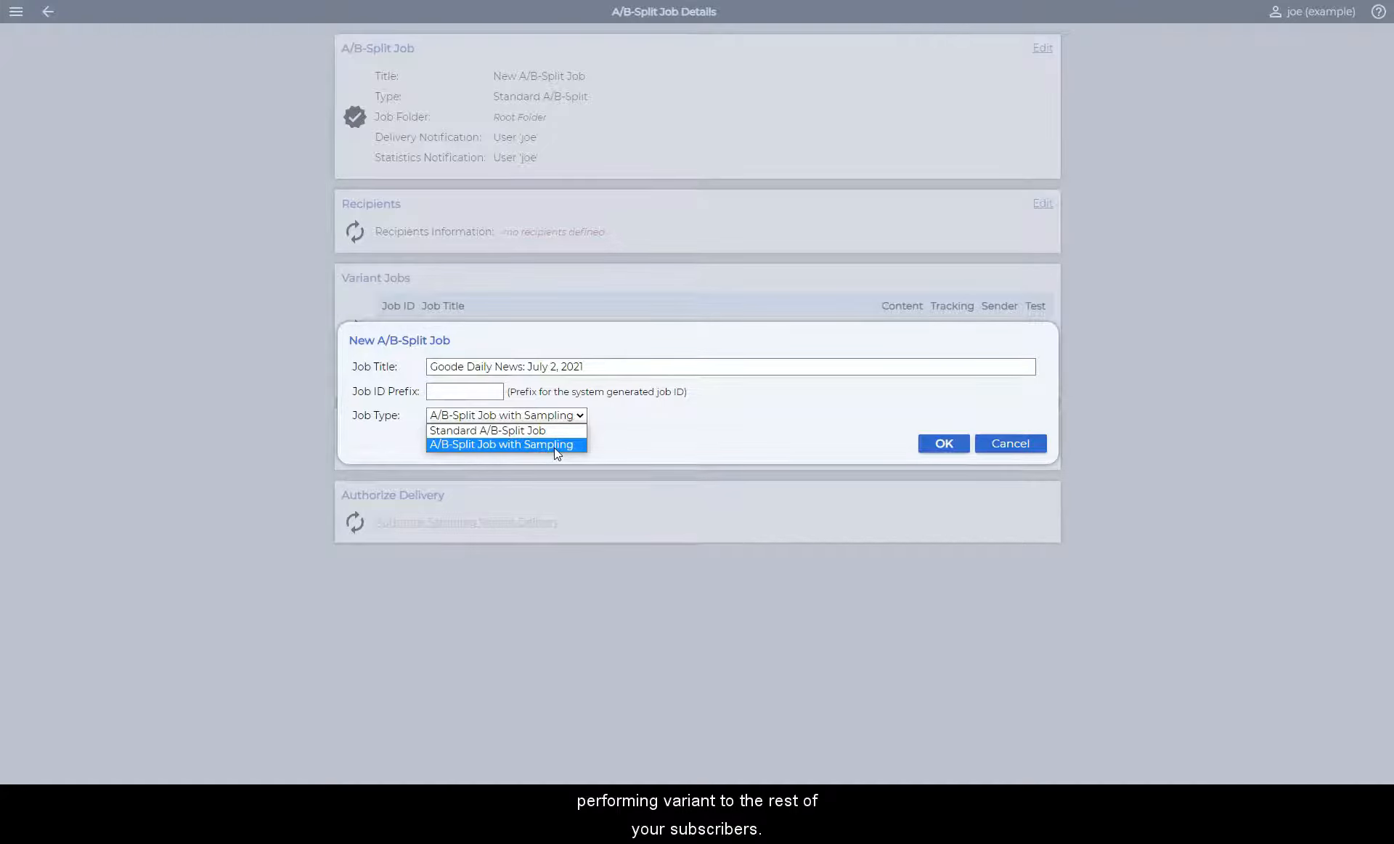
{"action": "left_click", "coordinate": [554, 445]}
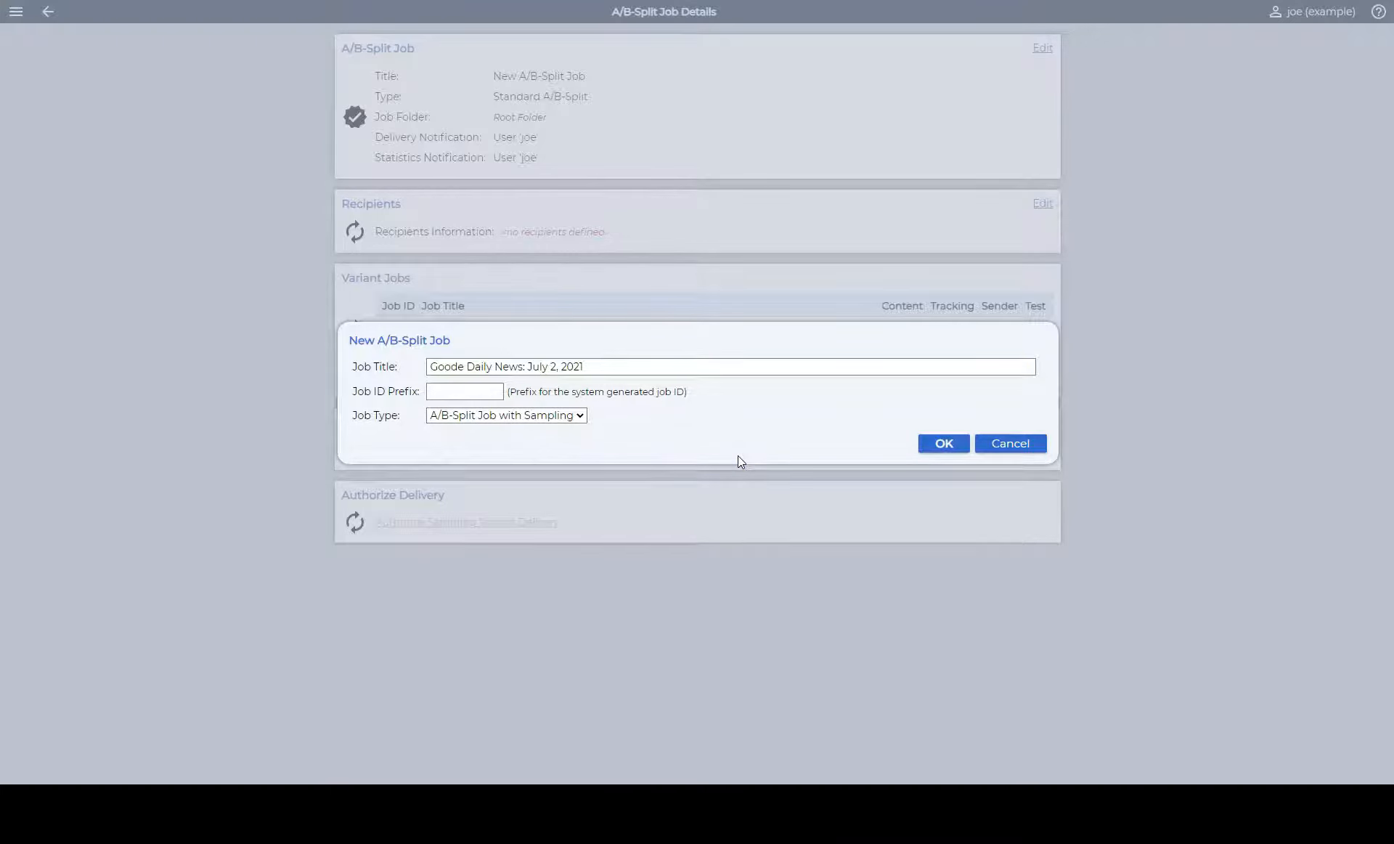
{"action": "left_click", "coordinate": [923, 446]}
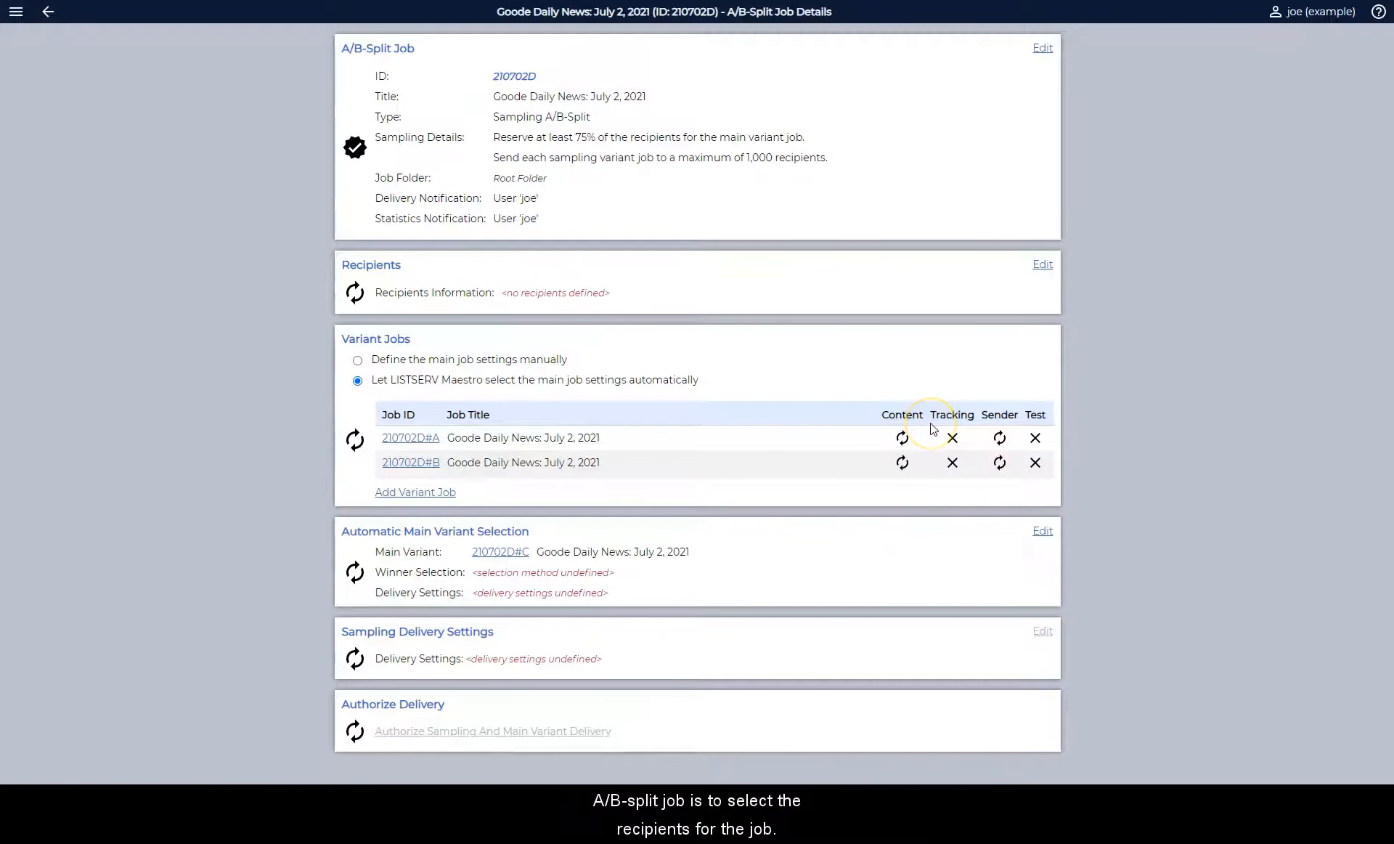
Define the job's recipients as the Goode University Daily News subscriber list, determining the recipient count before finishing
{"action": "left_click", "coordinate": [1042, 266]}
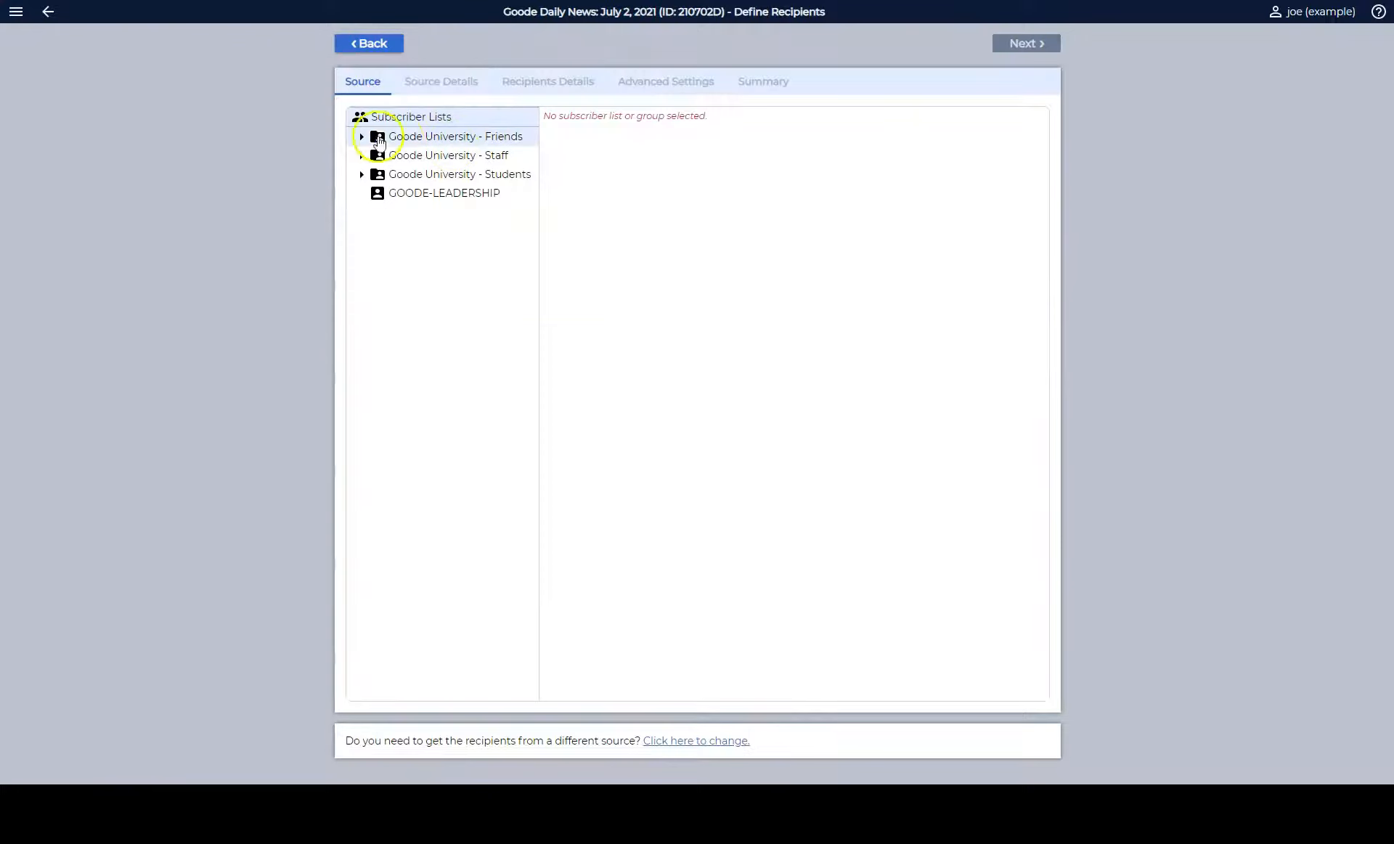
{"action": "left_click", "coordinate": [361, 136]}
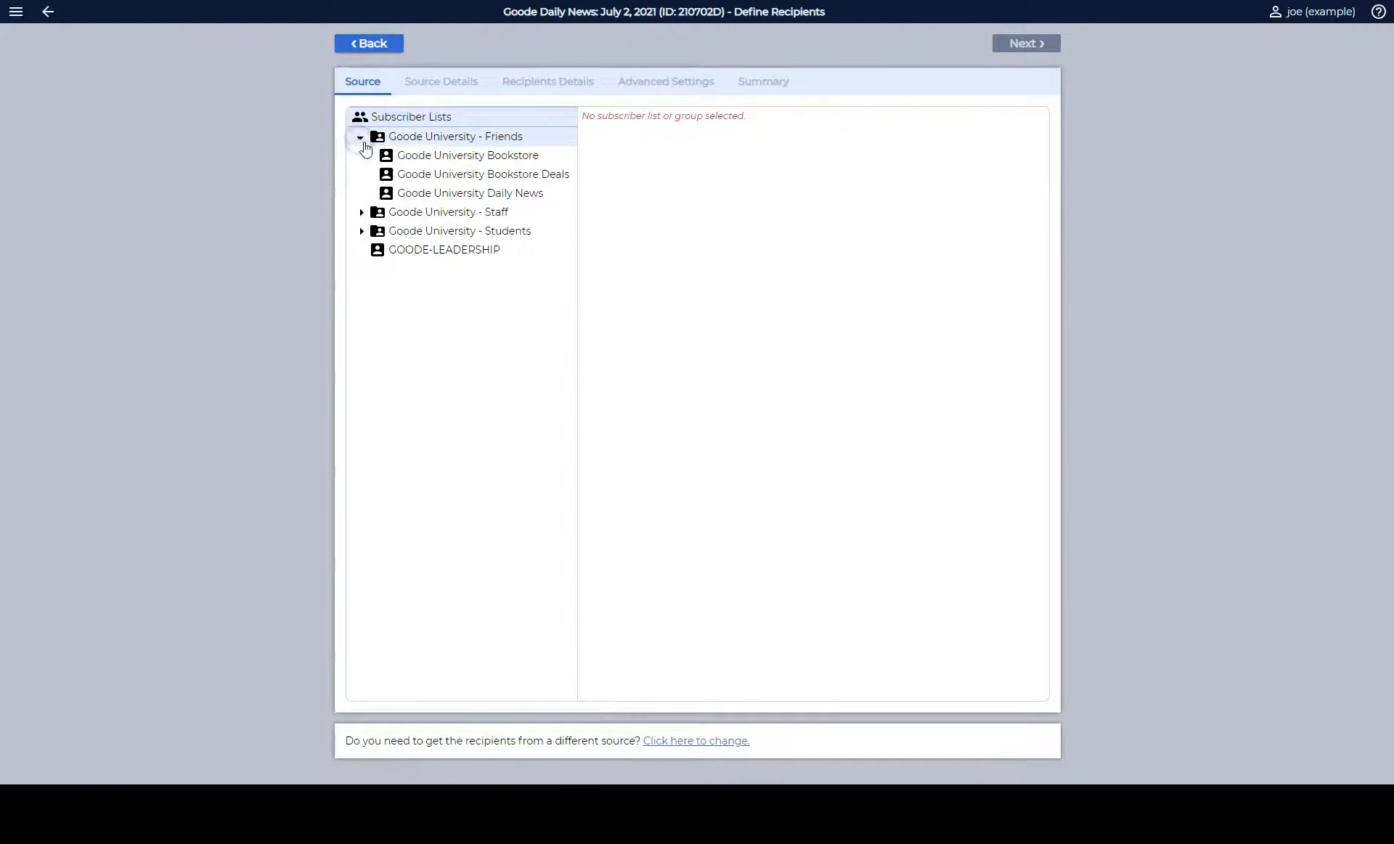
{"action": "left_click", "coordinate": [488, 196]}
{"action": "left_click", "coordinate": [1020, 45]}
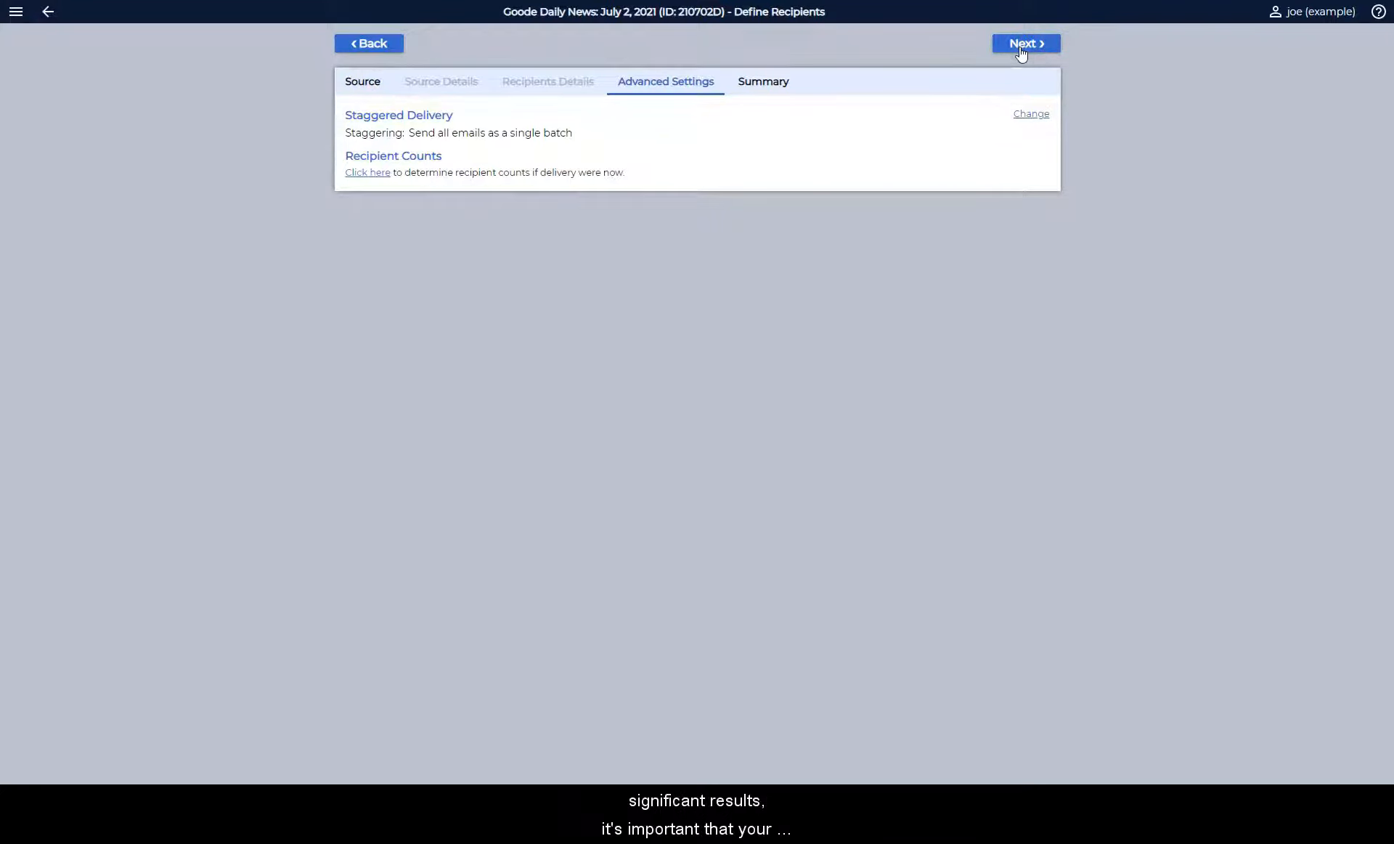
{"action": "left_click", "coordinate": [374, 172]}
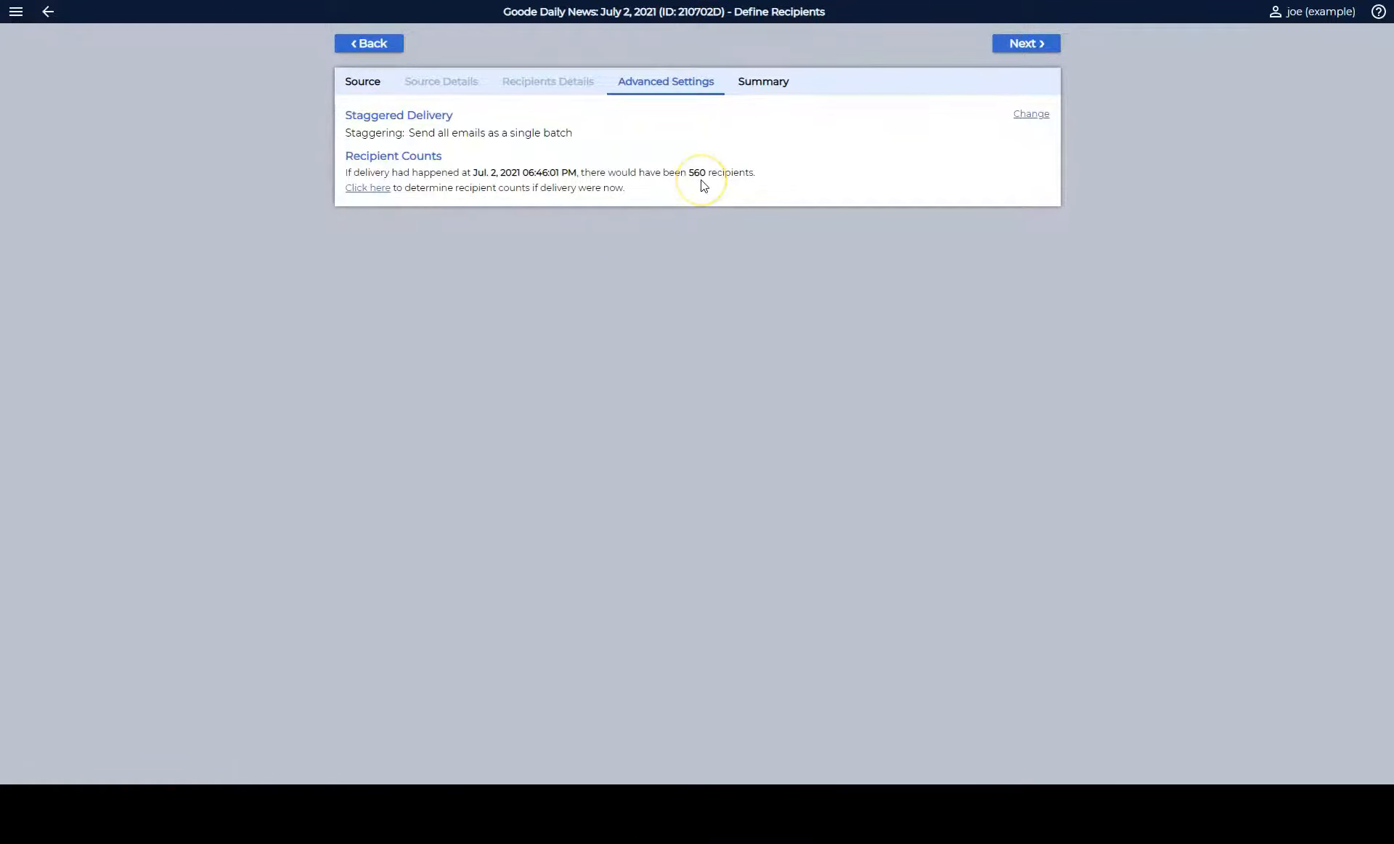
{"action": "left_click", "coordinate": [1024, 43]}
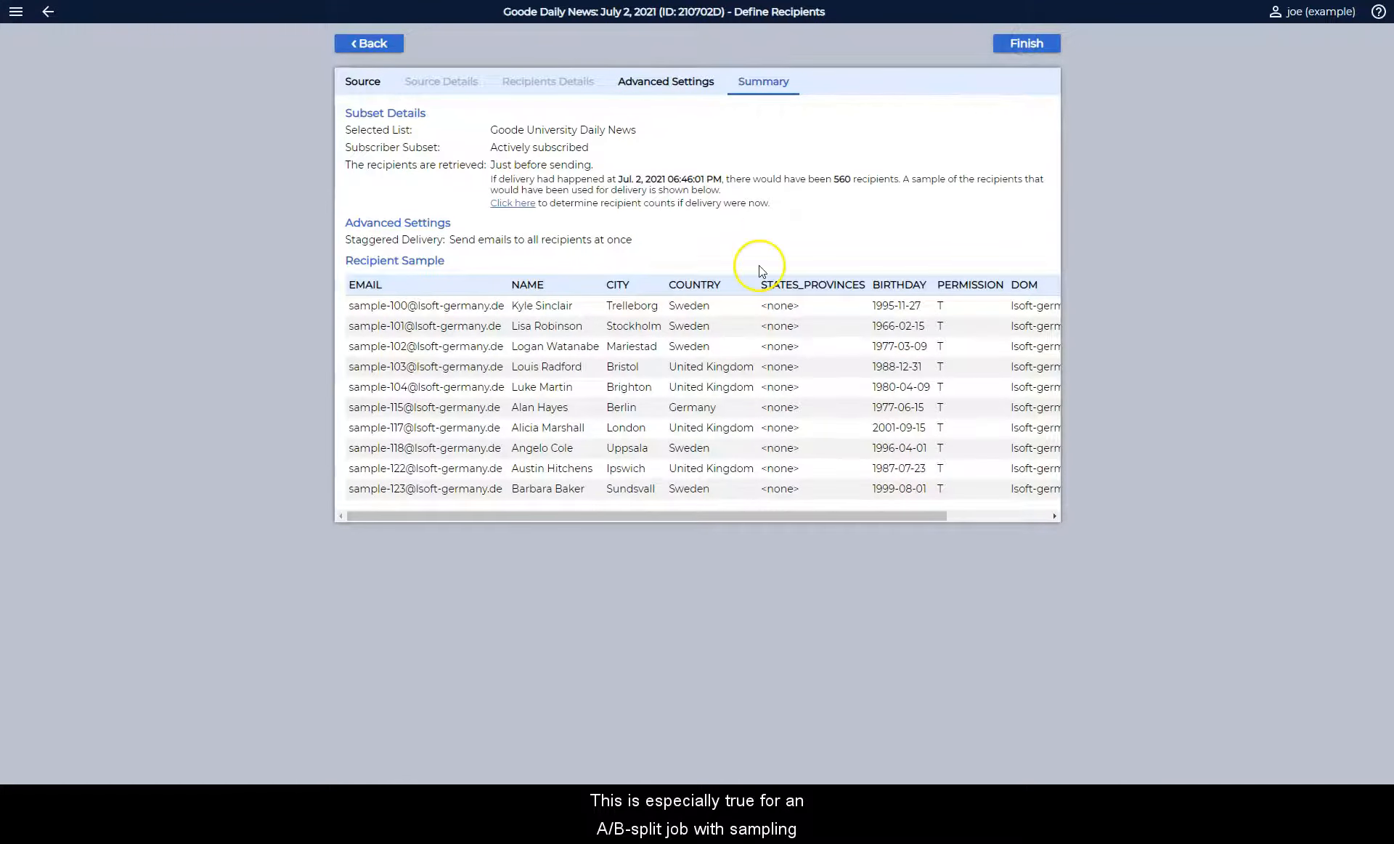
{"action": "left_click_drag", "start_coordinate": [711, 517], "coordinate": [505, 515]}
{"action": "left_click", "coordinate": [1027, 44]}
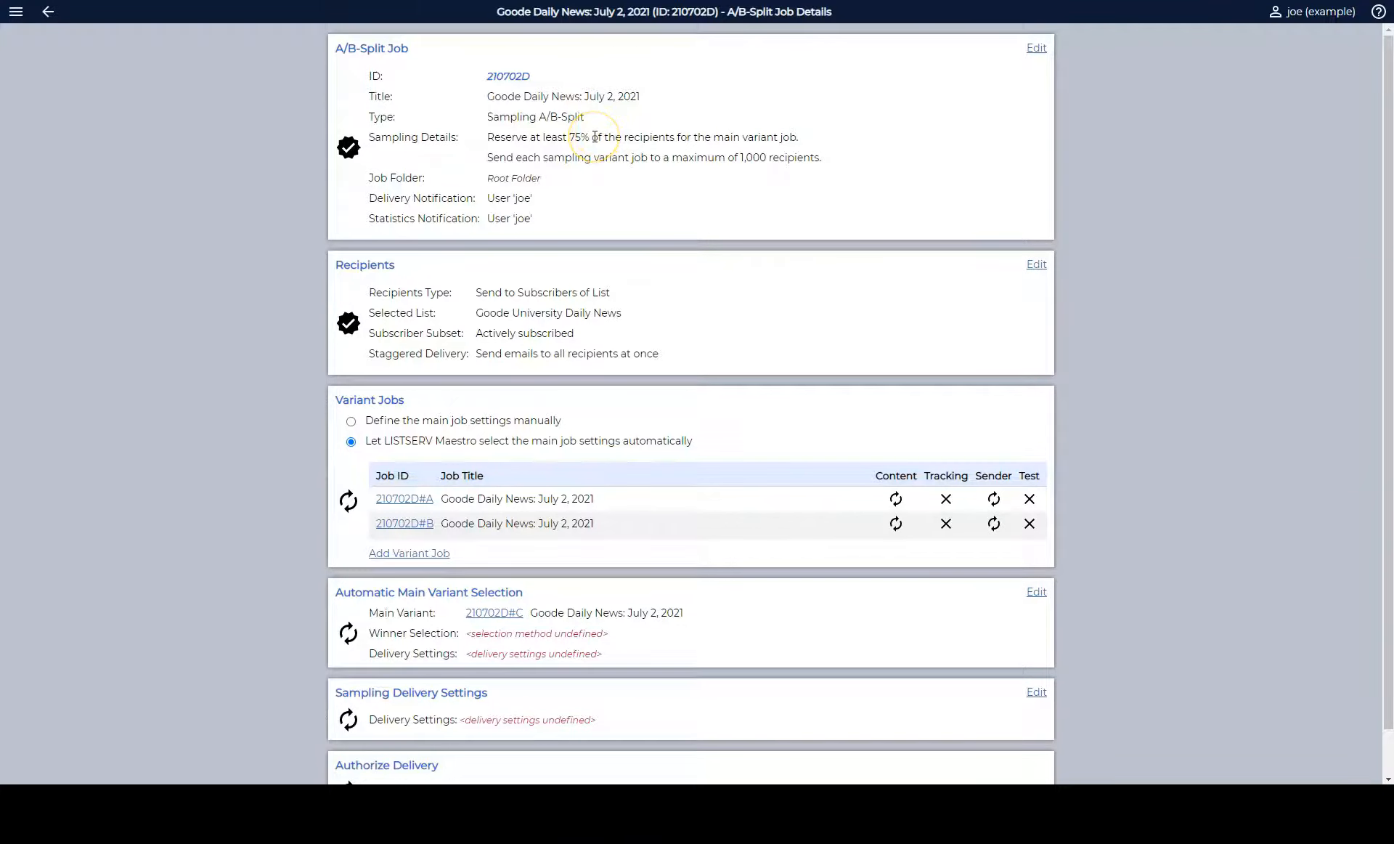
Review the sampling details and the general and advanced properties of the A/B-split job
{"action": "left_click_drag", "start_coordinate": [593, 137], "coordinate": [571, 138]}
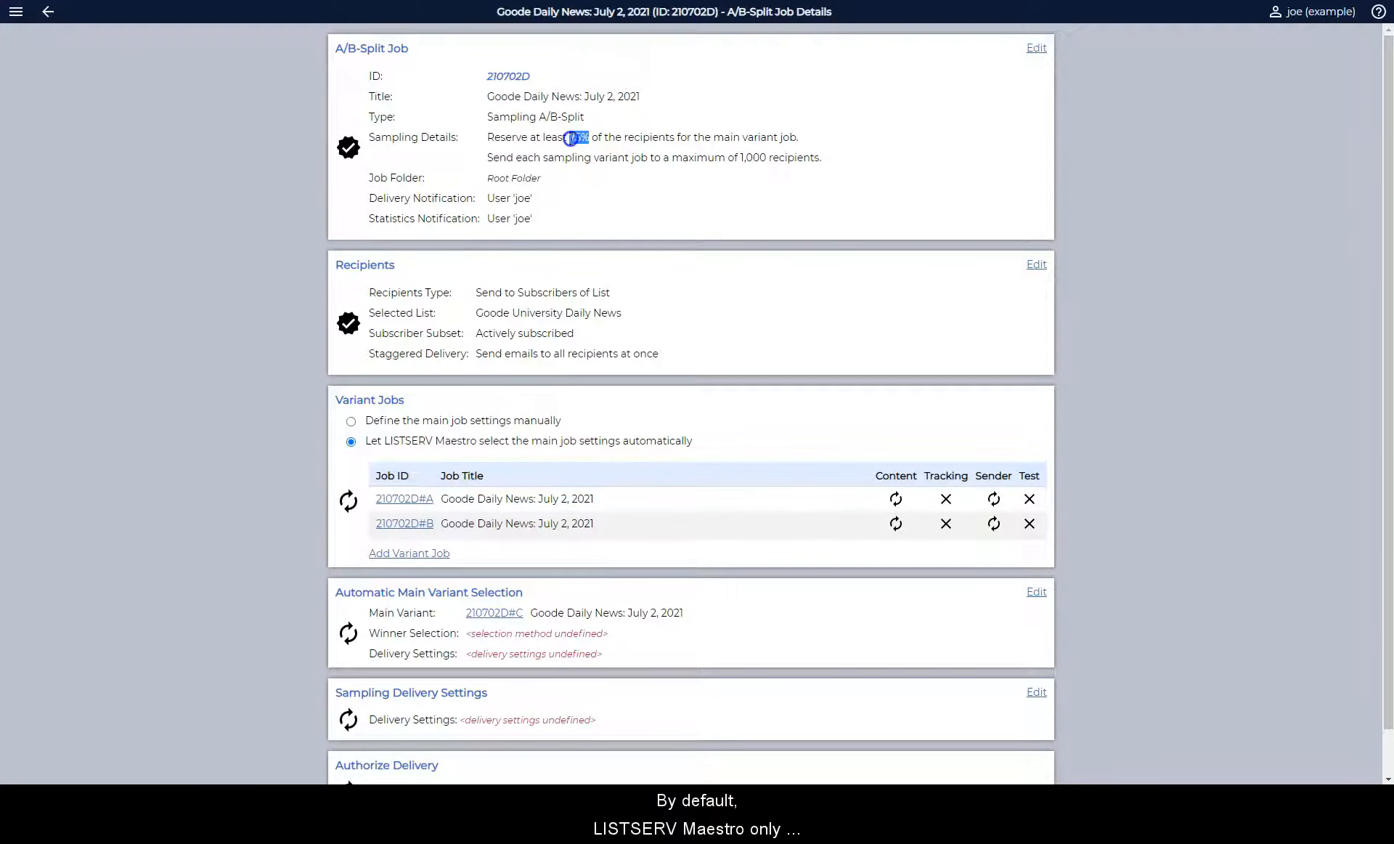
{"action": "left_click", "coordinate": [666, 220]}
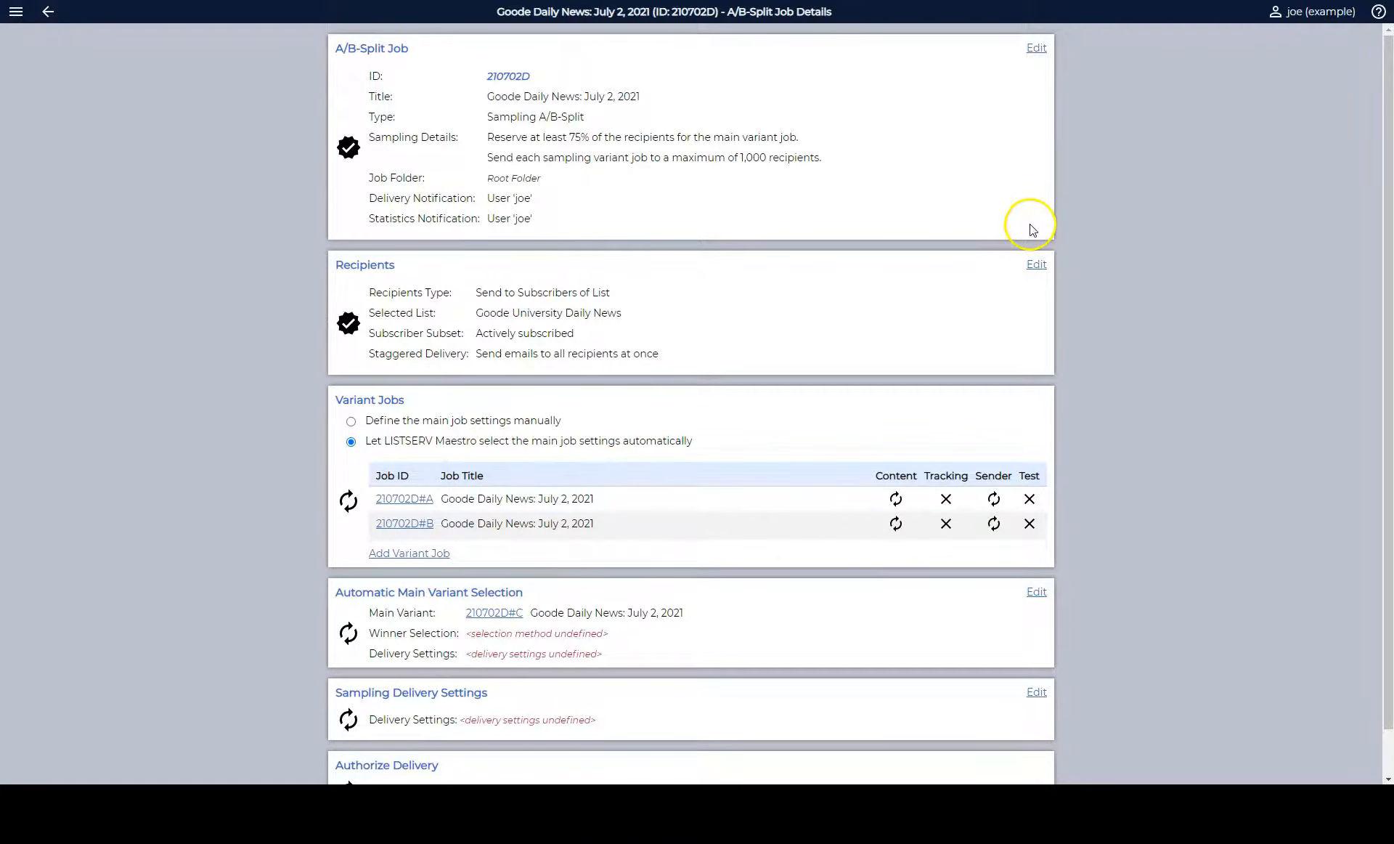
{"action": "left_click", "coordinate": [1037, 48]}
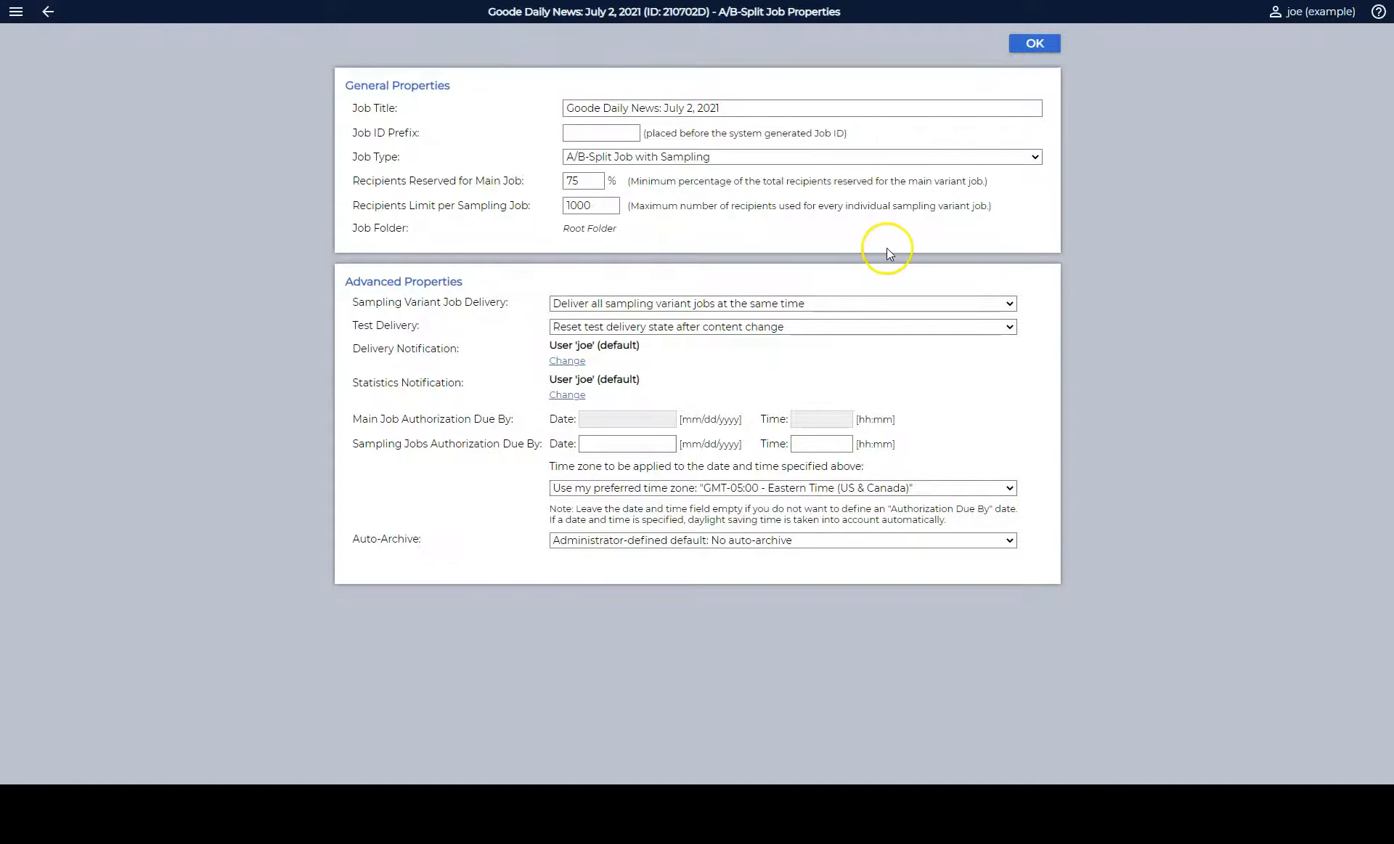
{"action": "left_click", "coordinate": [1039, 45]}
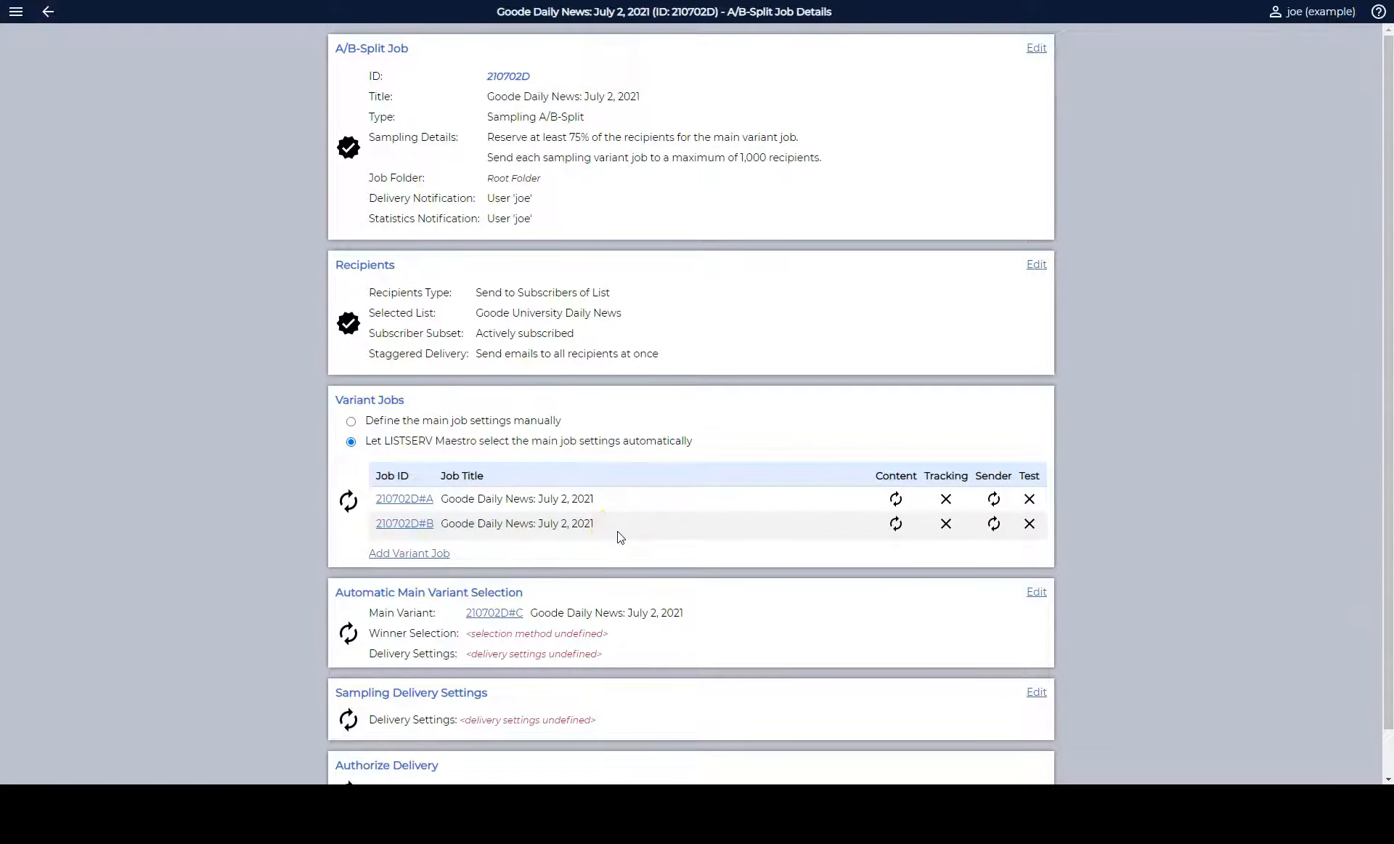
Add a third variant job to the A/B-split job and delete it again
{"action": "left_click", "coordinate": [425, 554]}
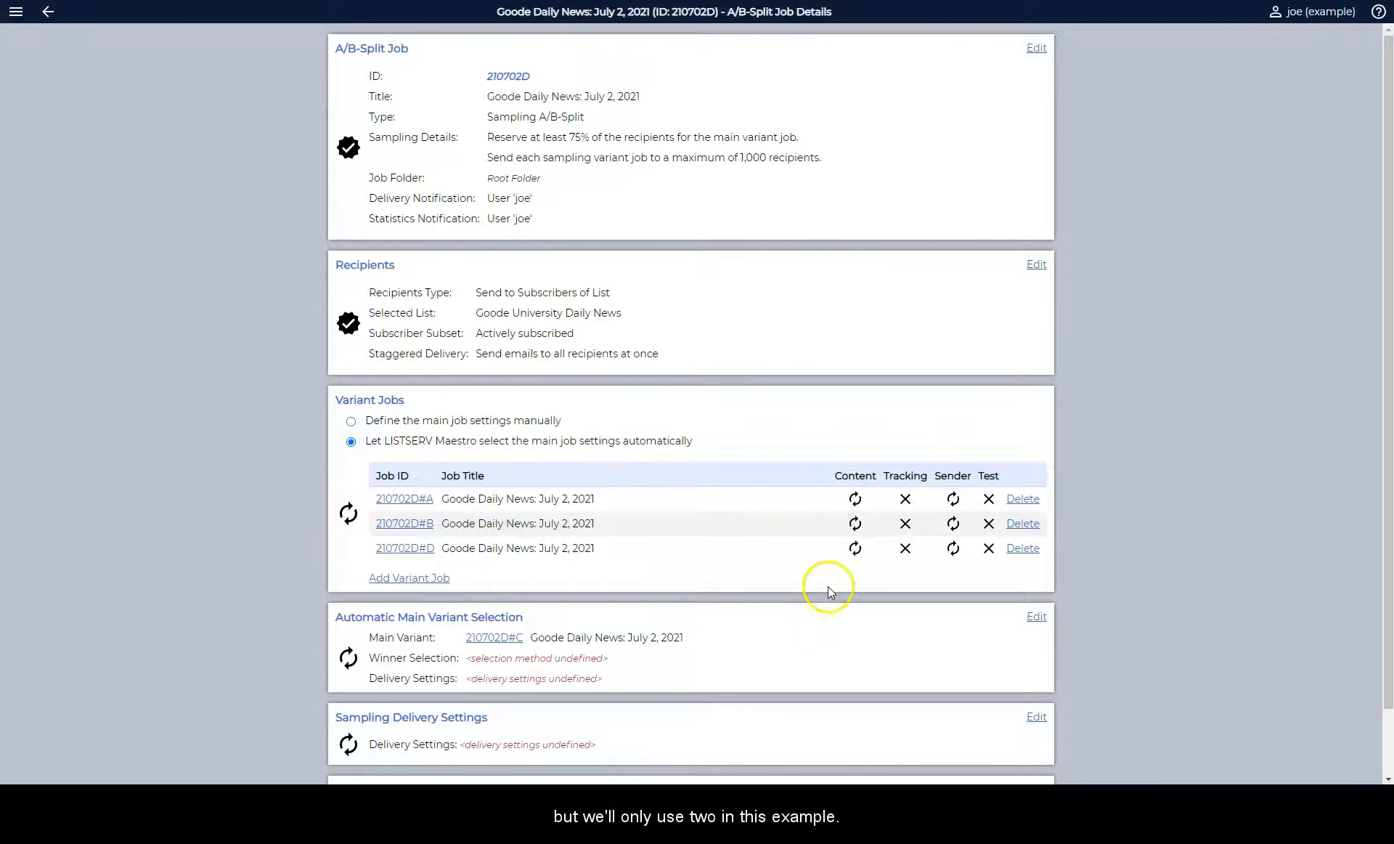
{"action": "left_click", "coordinate": [1024, 549]}
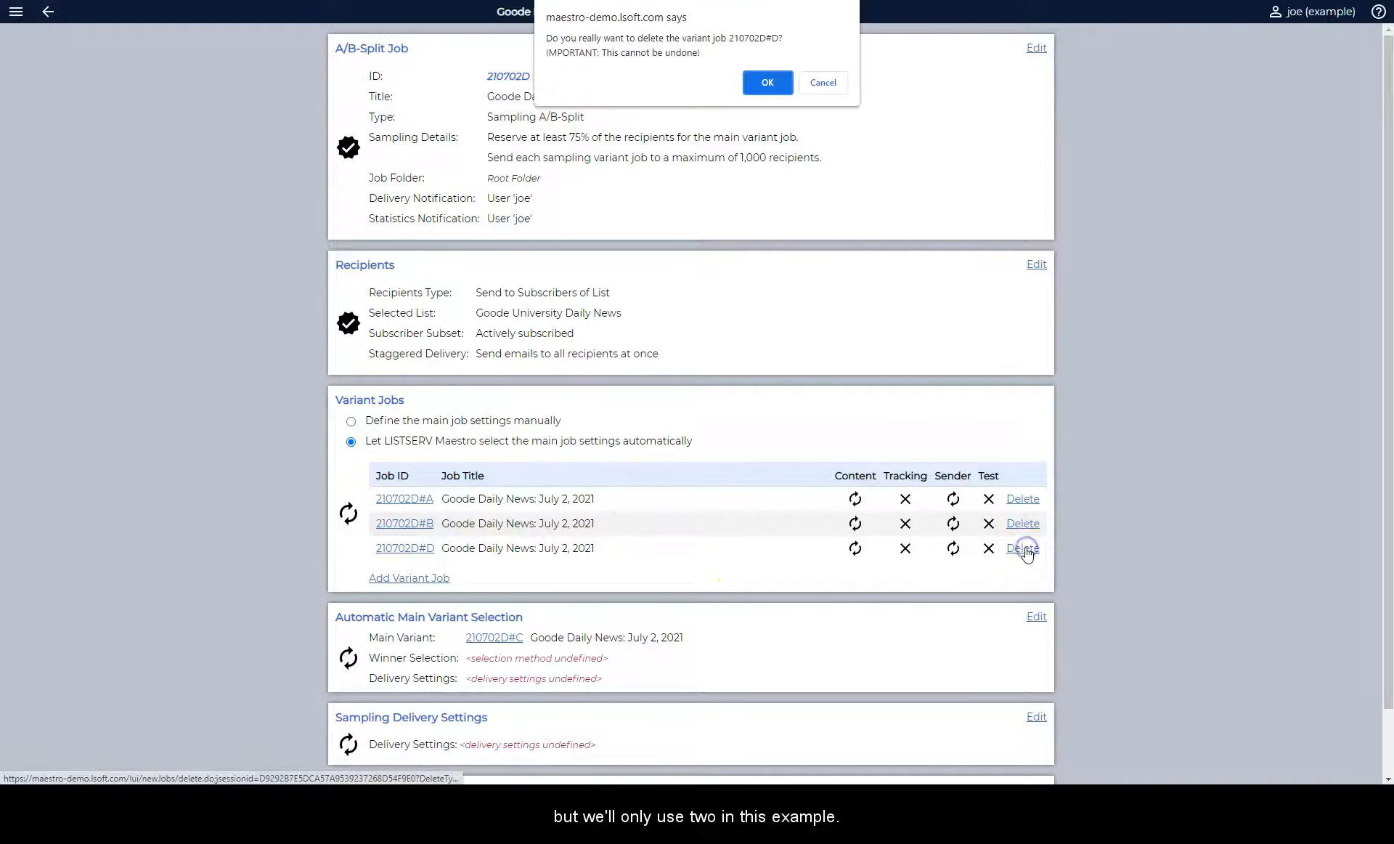
{"action": "left_click", "coordinate": [771, 83]}
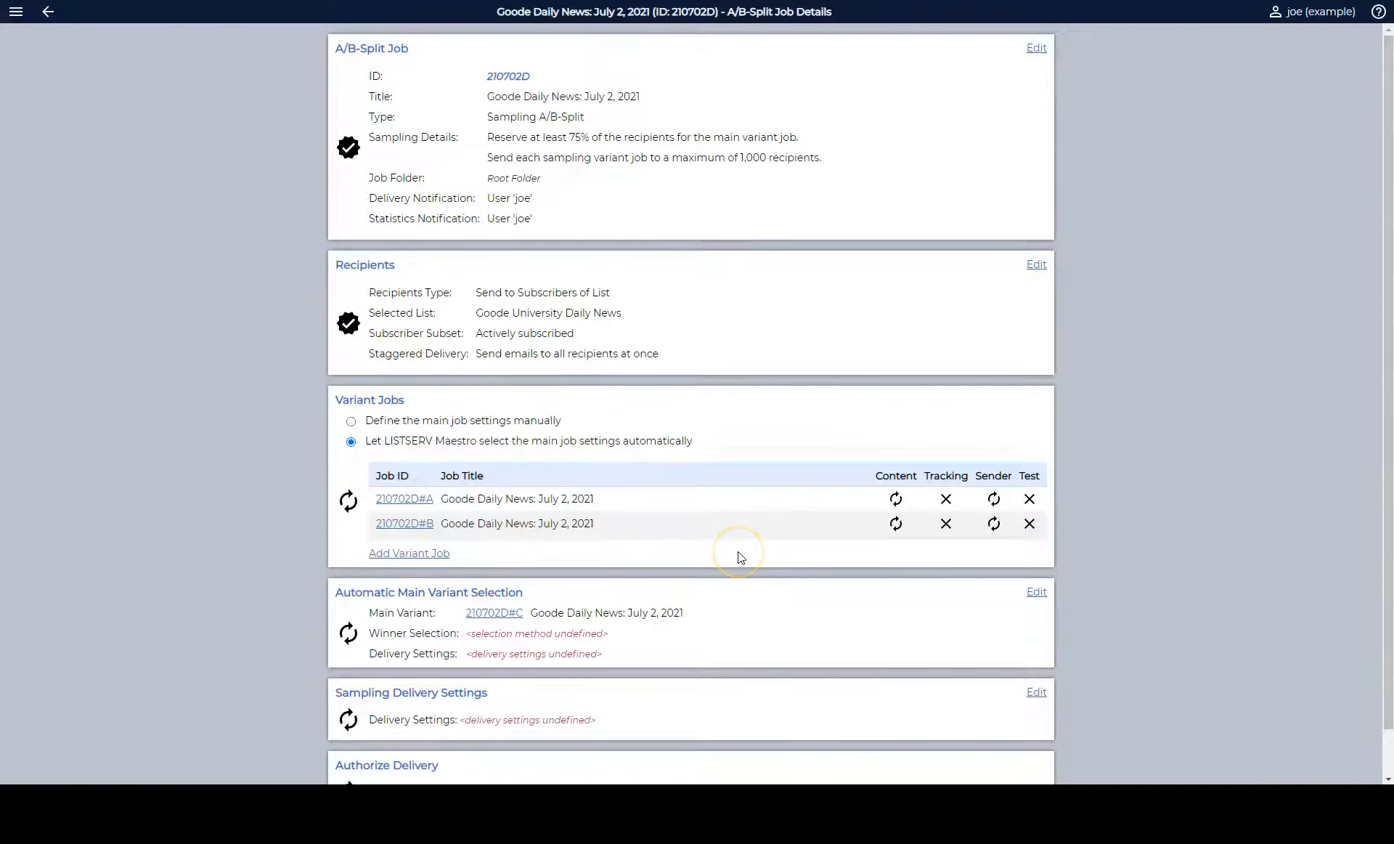
Upload dailynews-2021-07-02.html as the first variant job's email content, using the HTML content created in an external editor option
{"action": "left_click", "coordinate": [418, 499]}
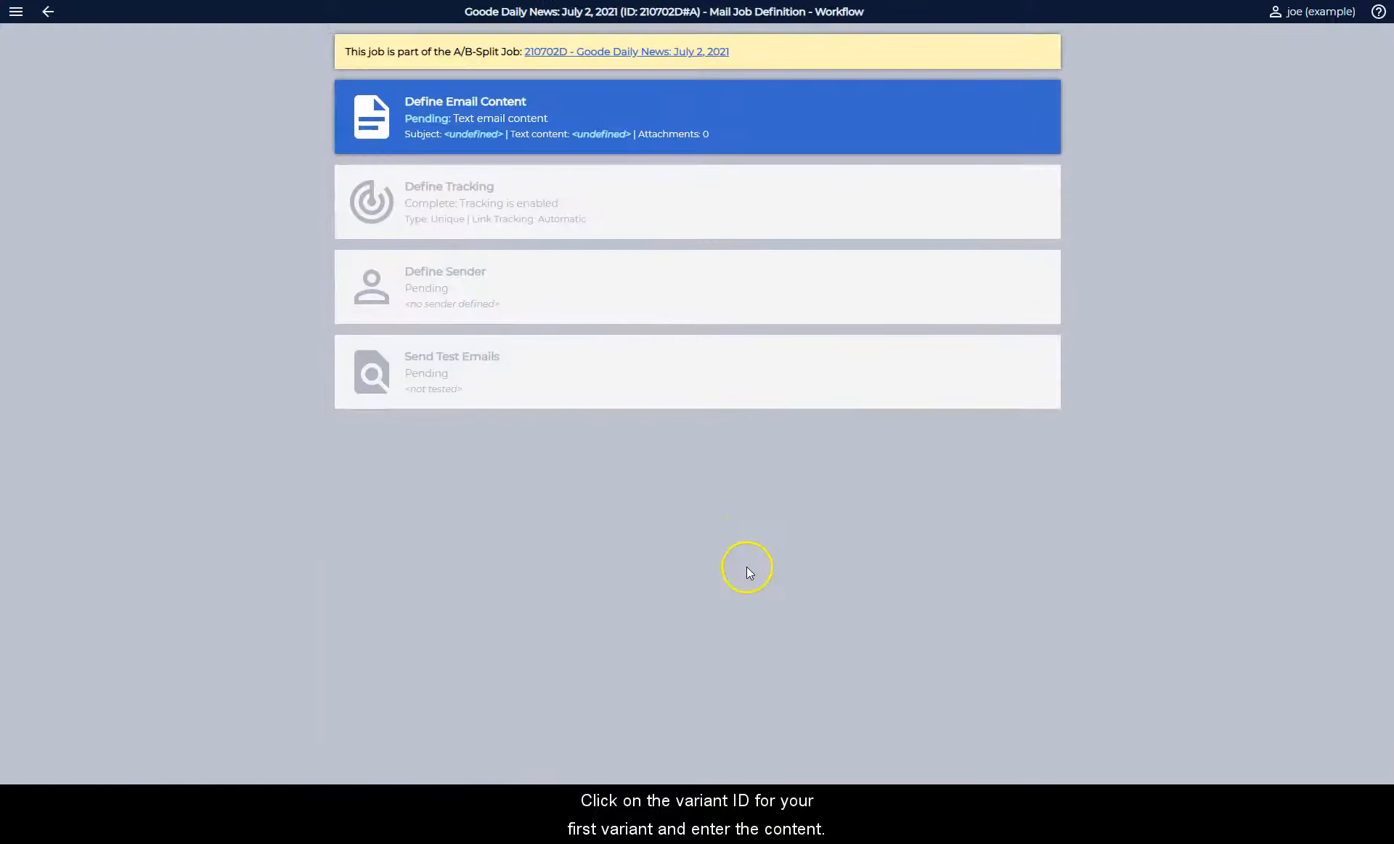
{"action": "left_click", "coordinate": [637, 130]}
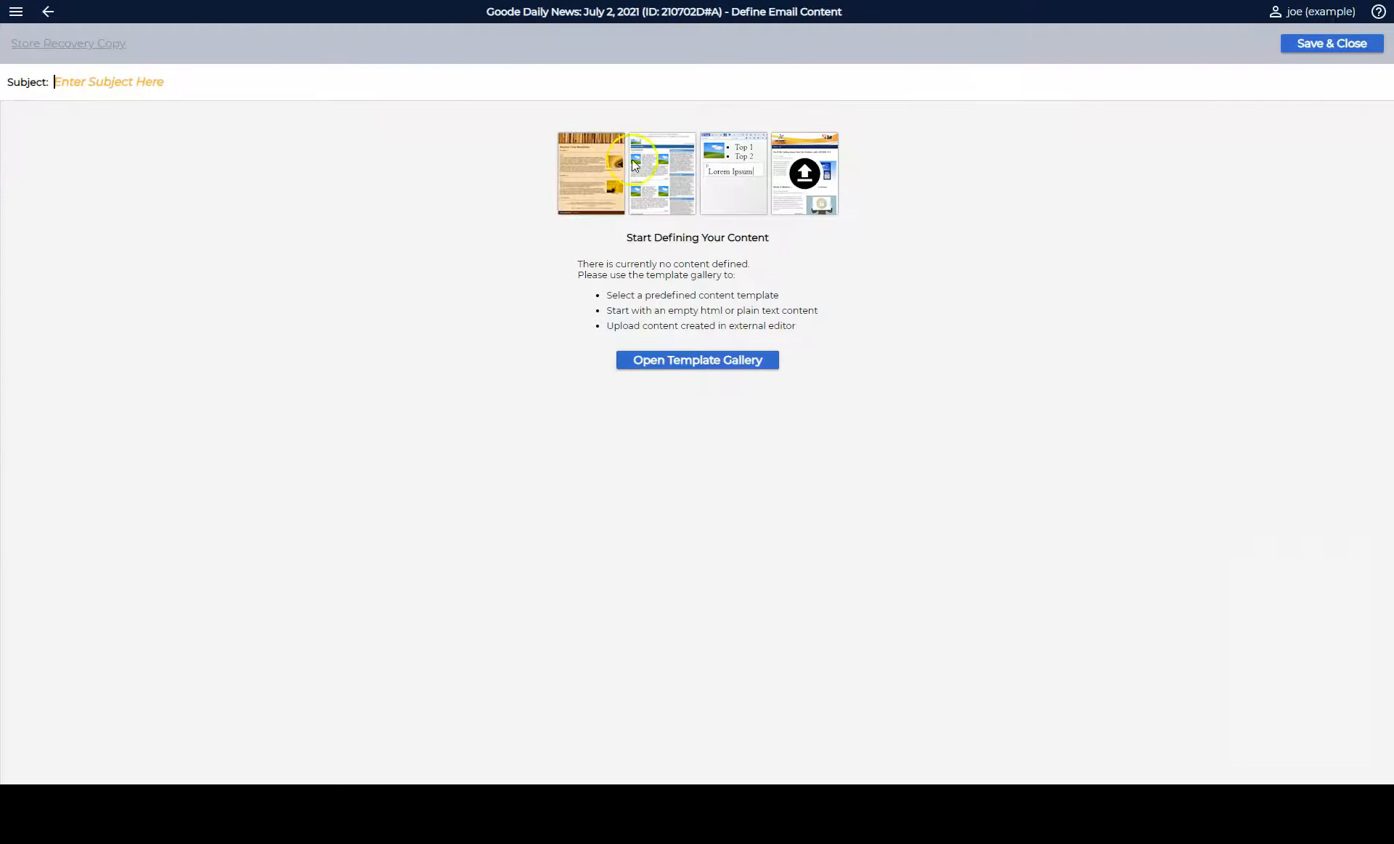
{"action": "left_click", "coordinate": [667, 363]}
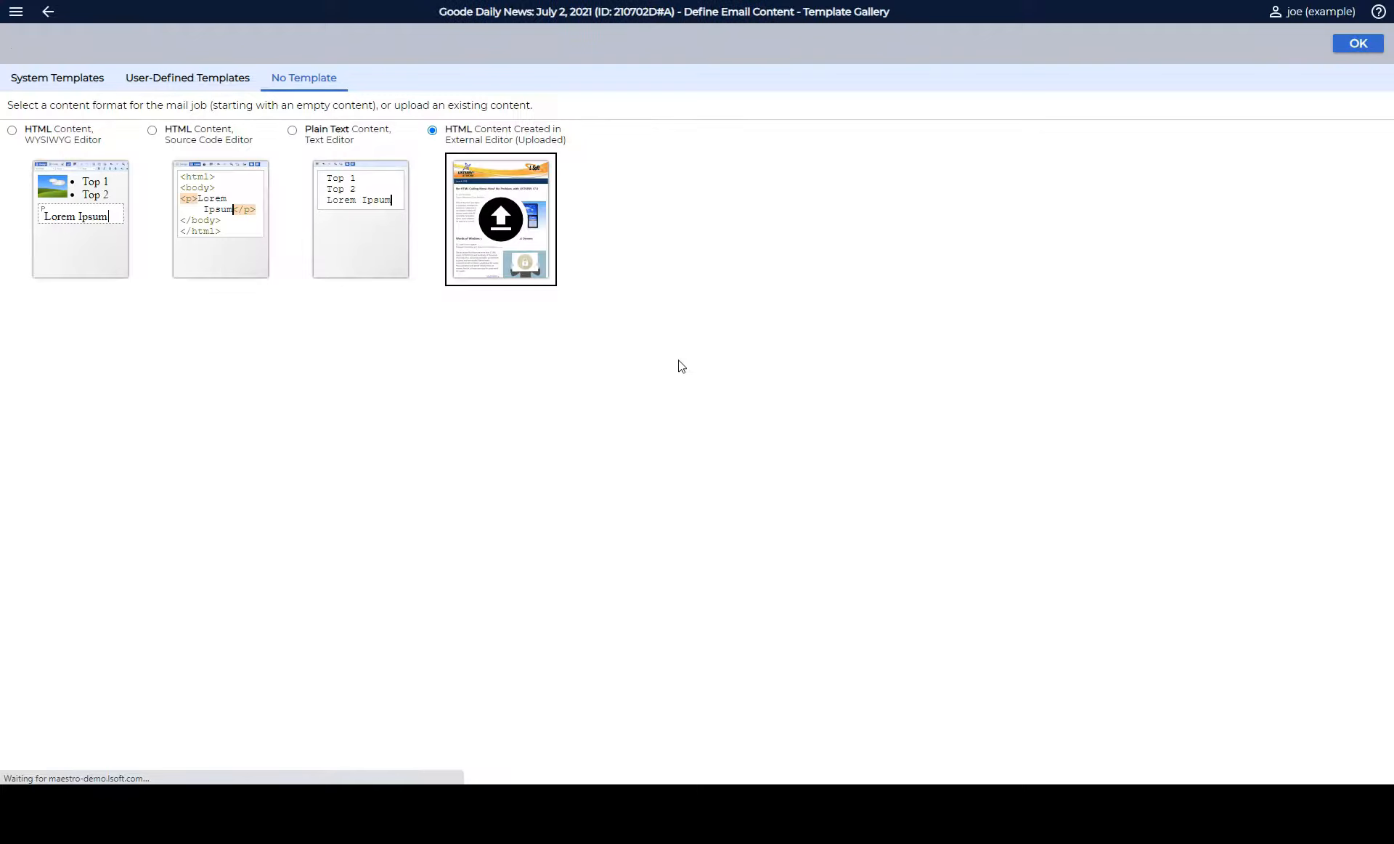
{"action": "left_click", "coordinate": [1357, 45]}
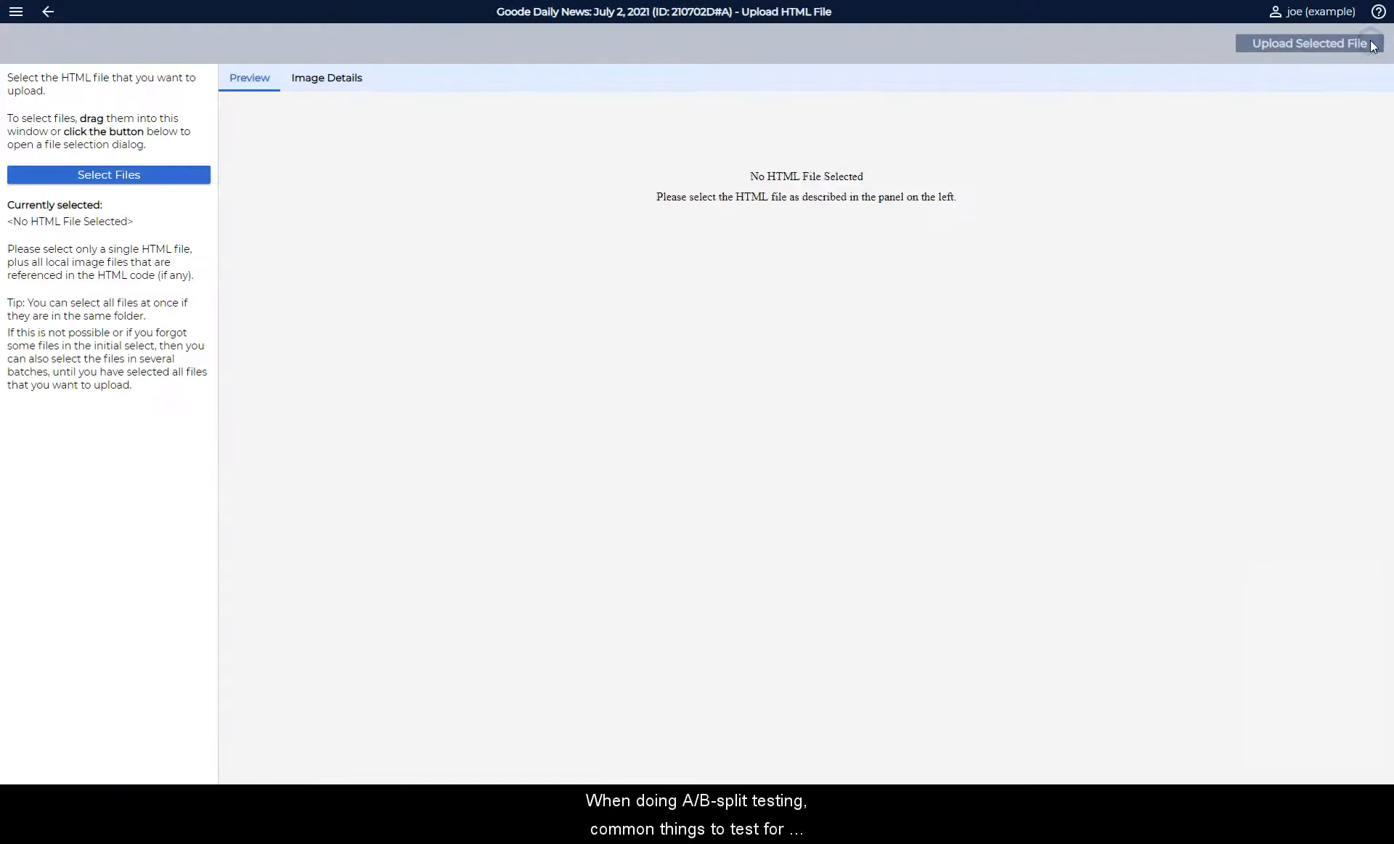
{"action": "left_click", "coordinate": [151, 176]}
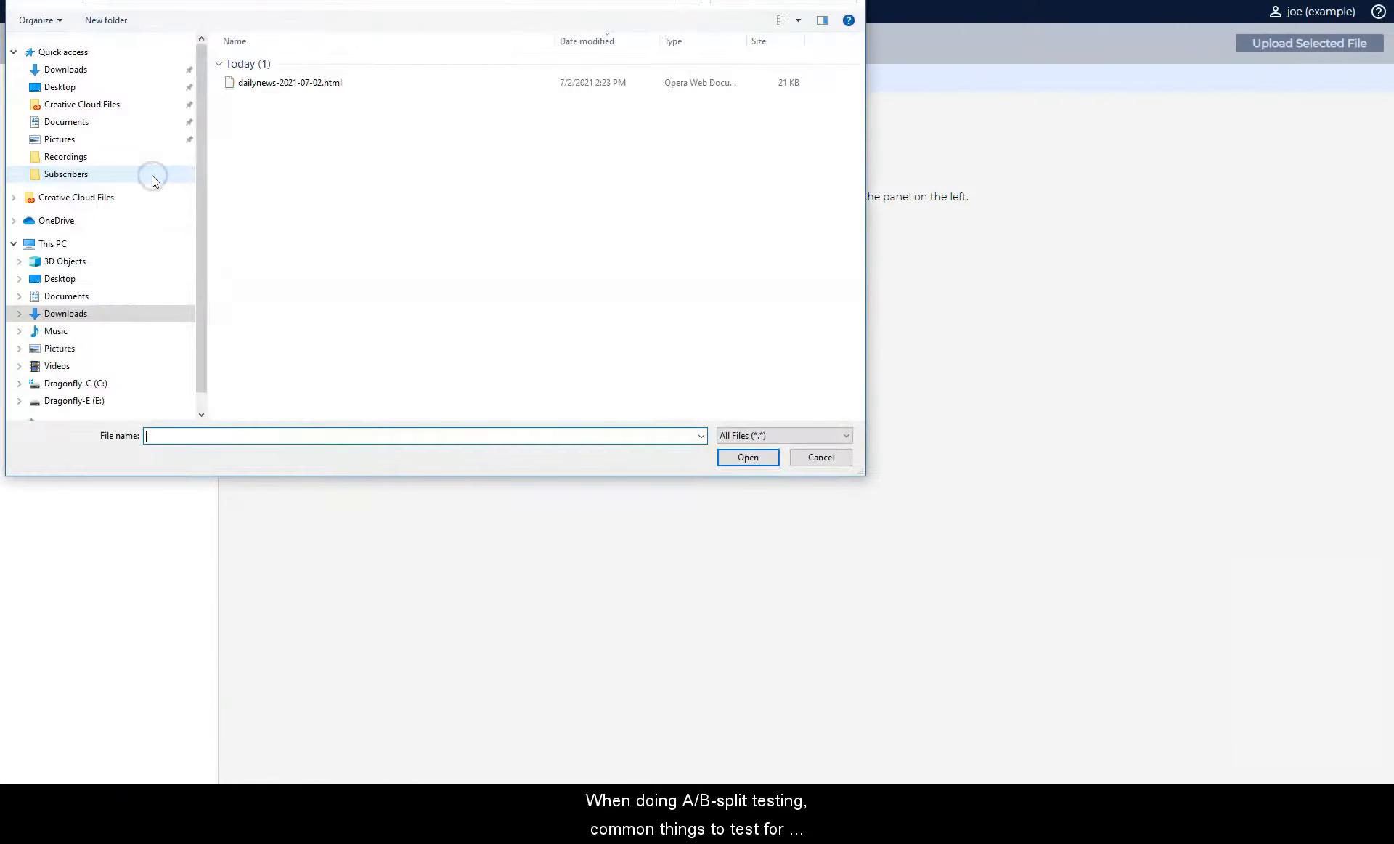
{"action": "left_click", "coordinate": [308, 82]}
{"action": "left_click", "coordinate": [748, 458]}
{"action": "left_click", "coordinate": [1292, 43]}
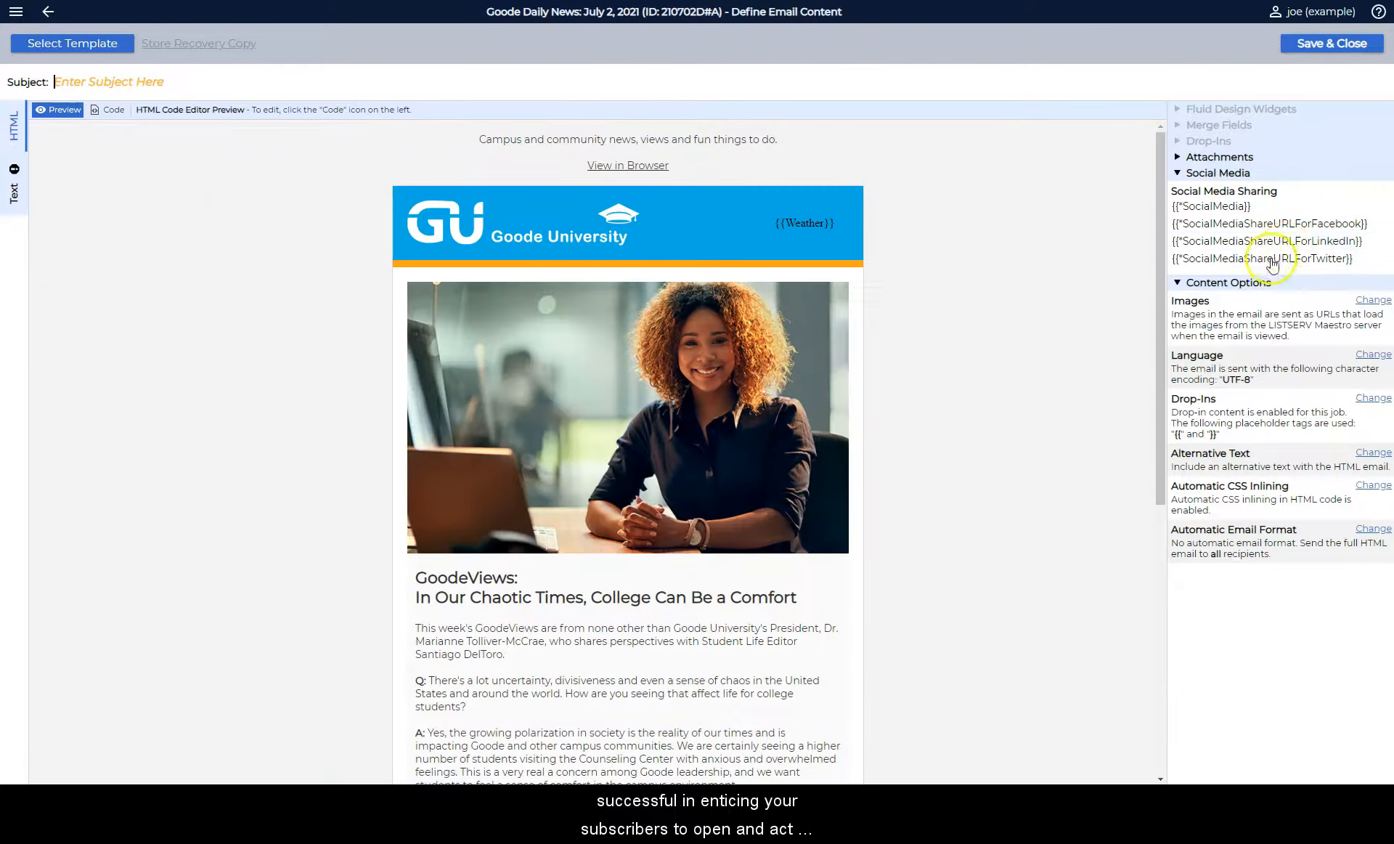
Set the first variant's email subject to "Goode Daily News: In Our Chaotic Times, College Can Be a Comfort"
{"action": "left_click", "coordinate": [150, 81]}
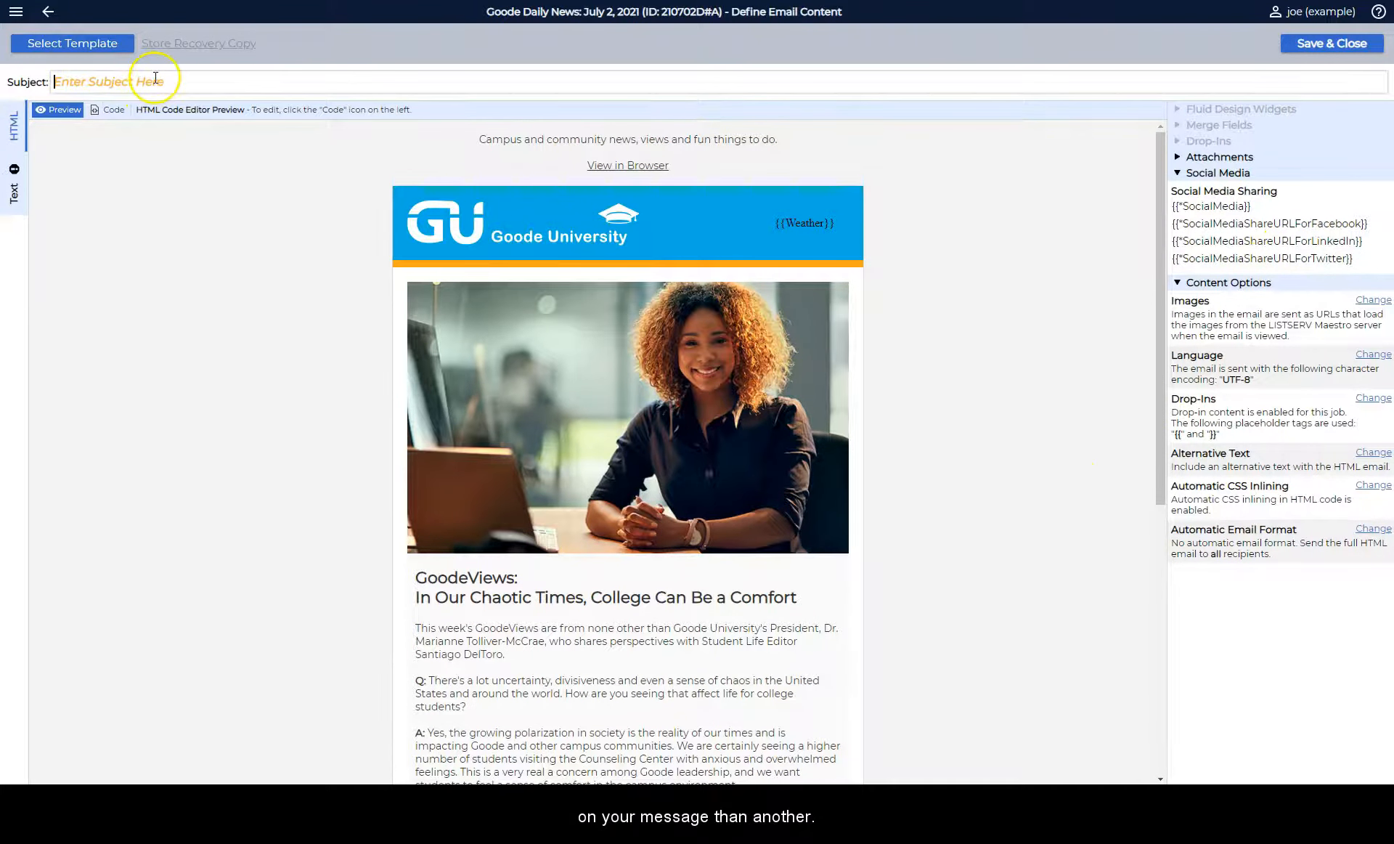
{"action": "type", "text": "Goode Daily News: In Our Chaotic Times, College Can Be a Comfort"}
{"action": "left_click", "coordinate": [215, 283]}
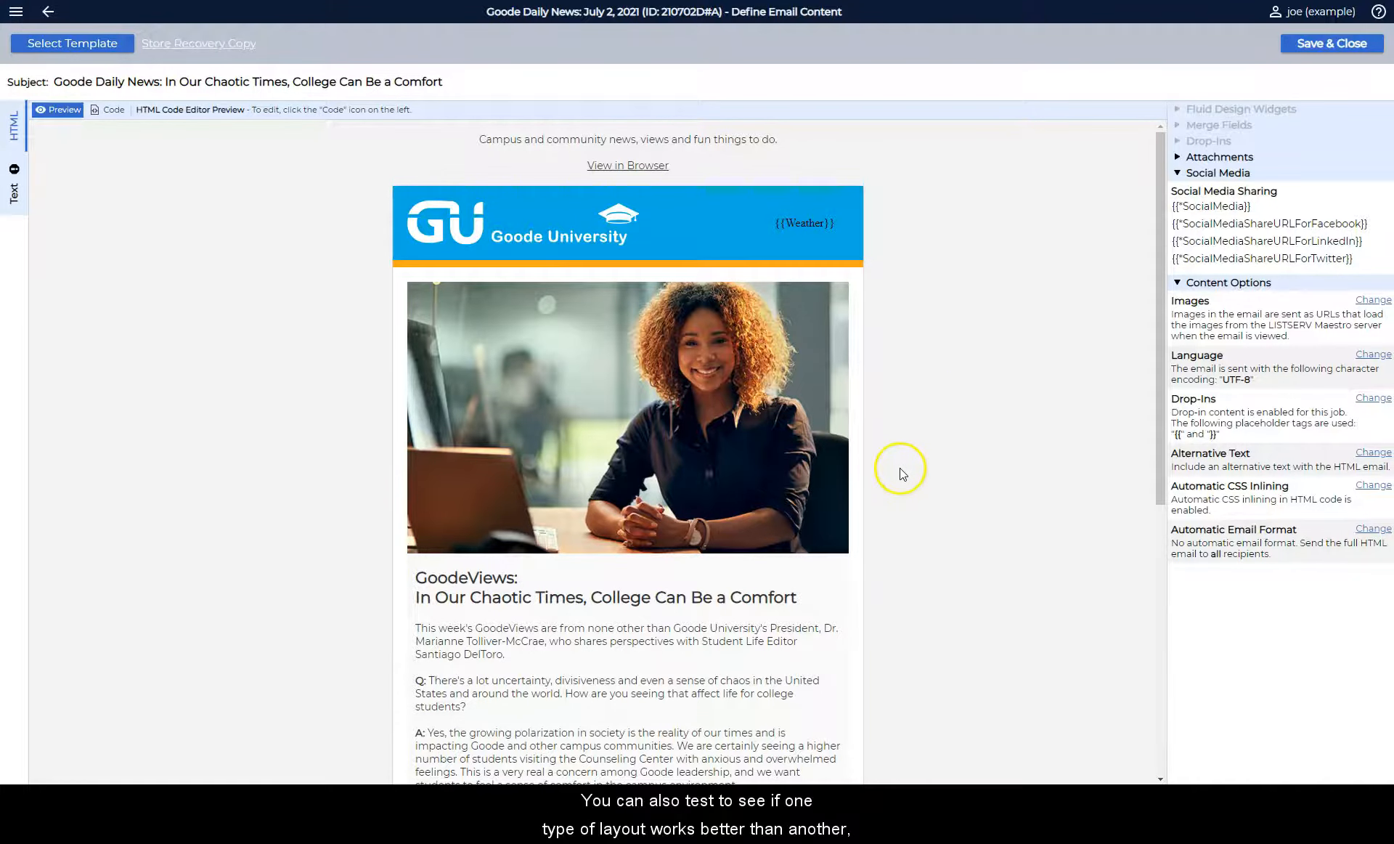
{"action": "scroll", "coordinate": [900, 467], "scroll_direction": "down", "scroll_amount": 7}
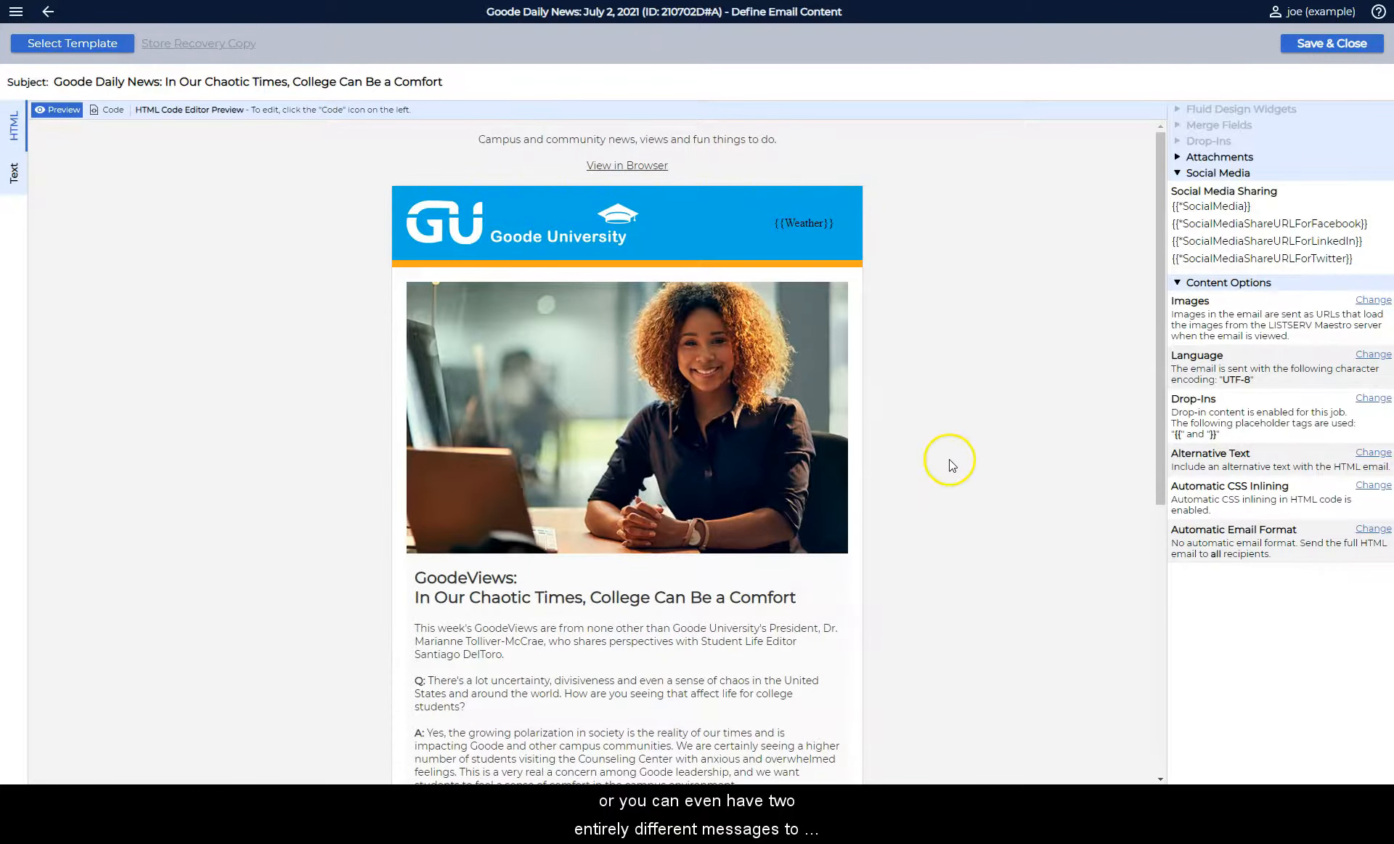
{"action": "scroll", "coordinate": [948, 459], "scroll_direction": "down", "scroll_amount": 7}
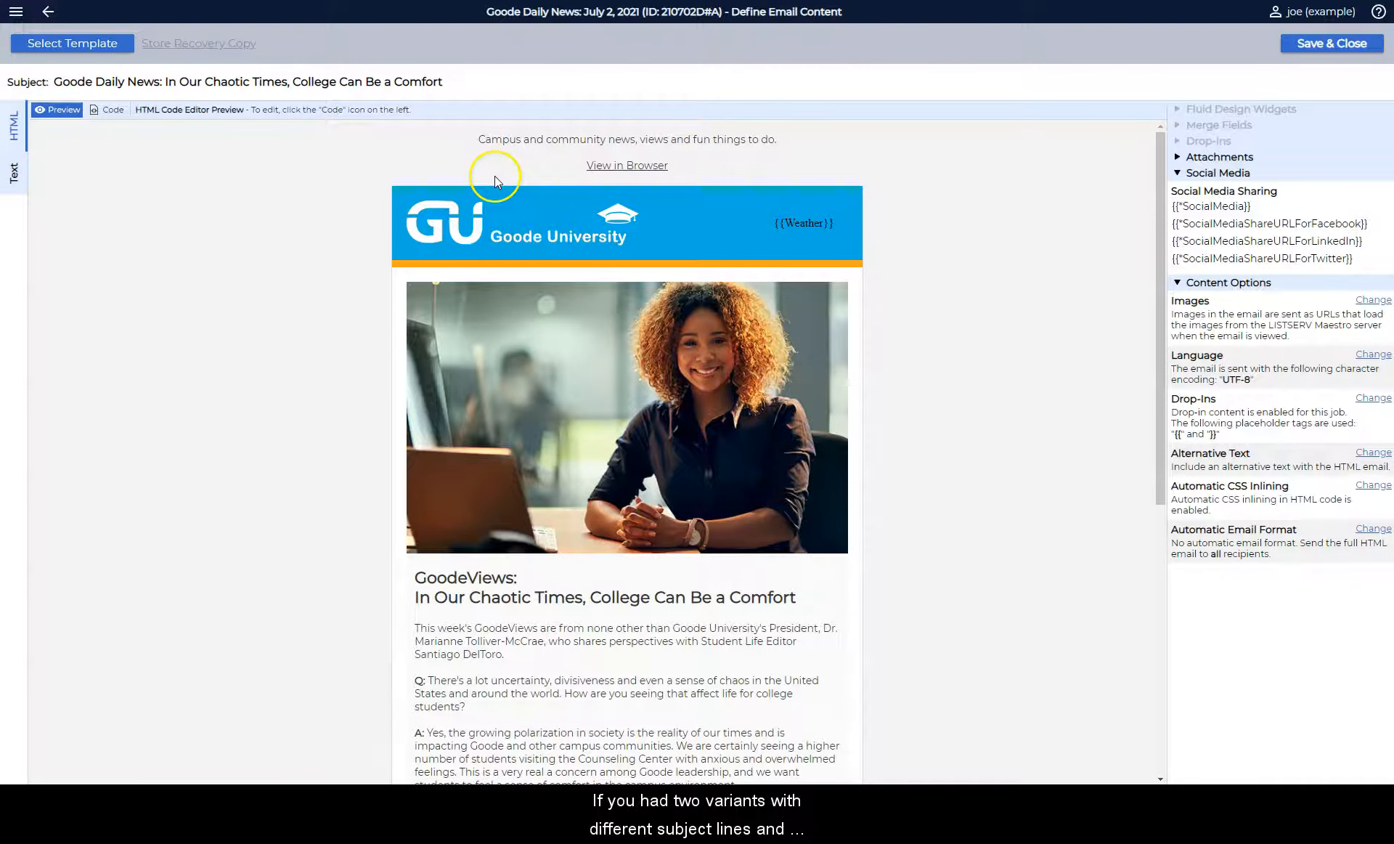
{"action": "left_click", "coordinate": [494, 82]}
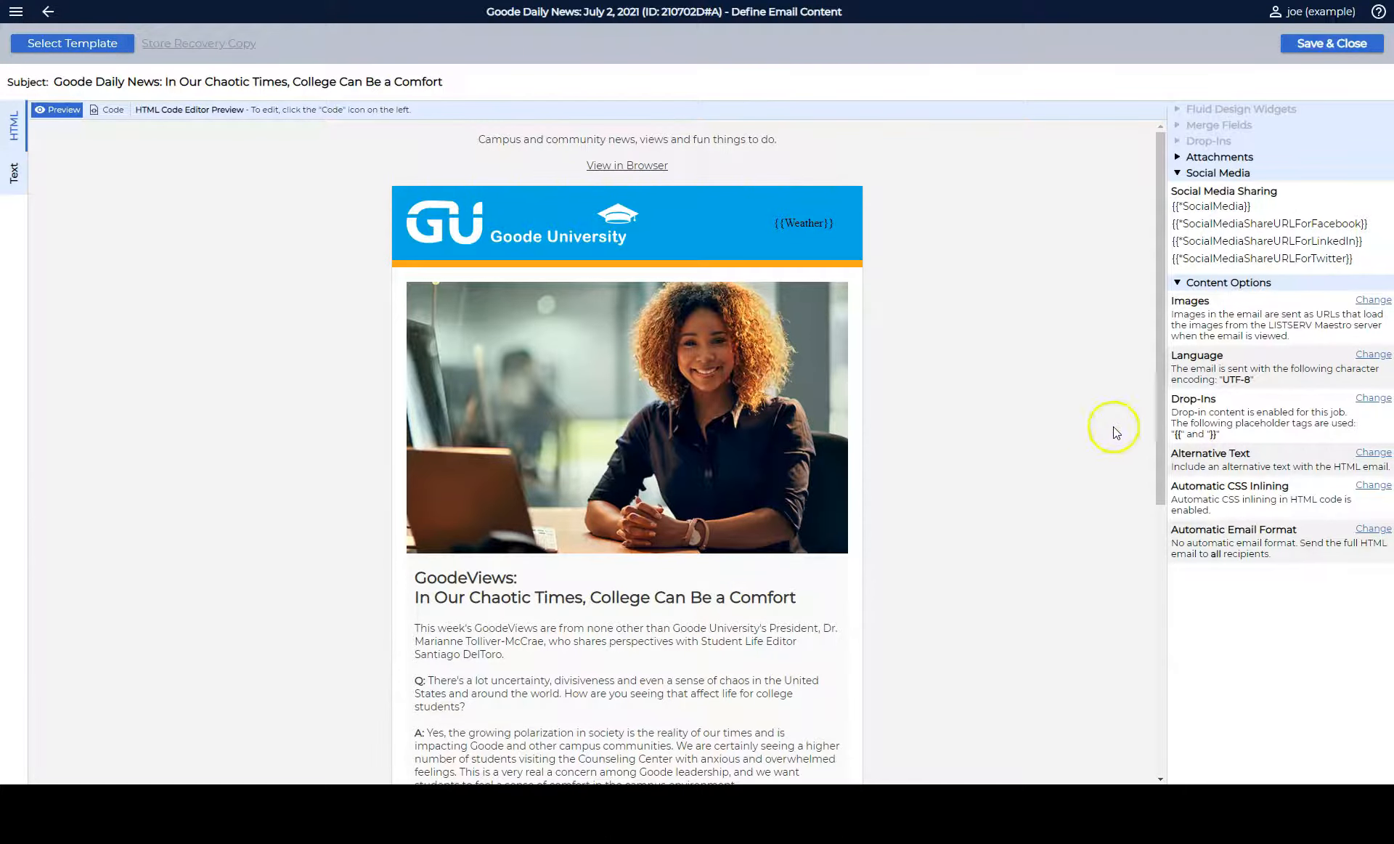
Save the first variant's email content and copy the settings of variant job 210702D#A into variant job 210702D#B
{"action": "left_click", "coordinate": [1308, 41]}
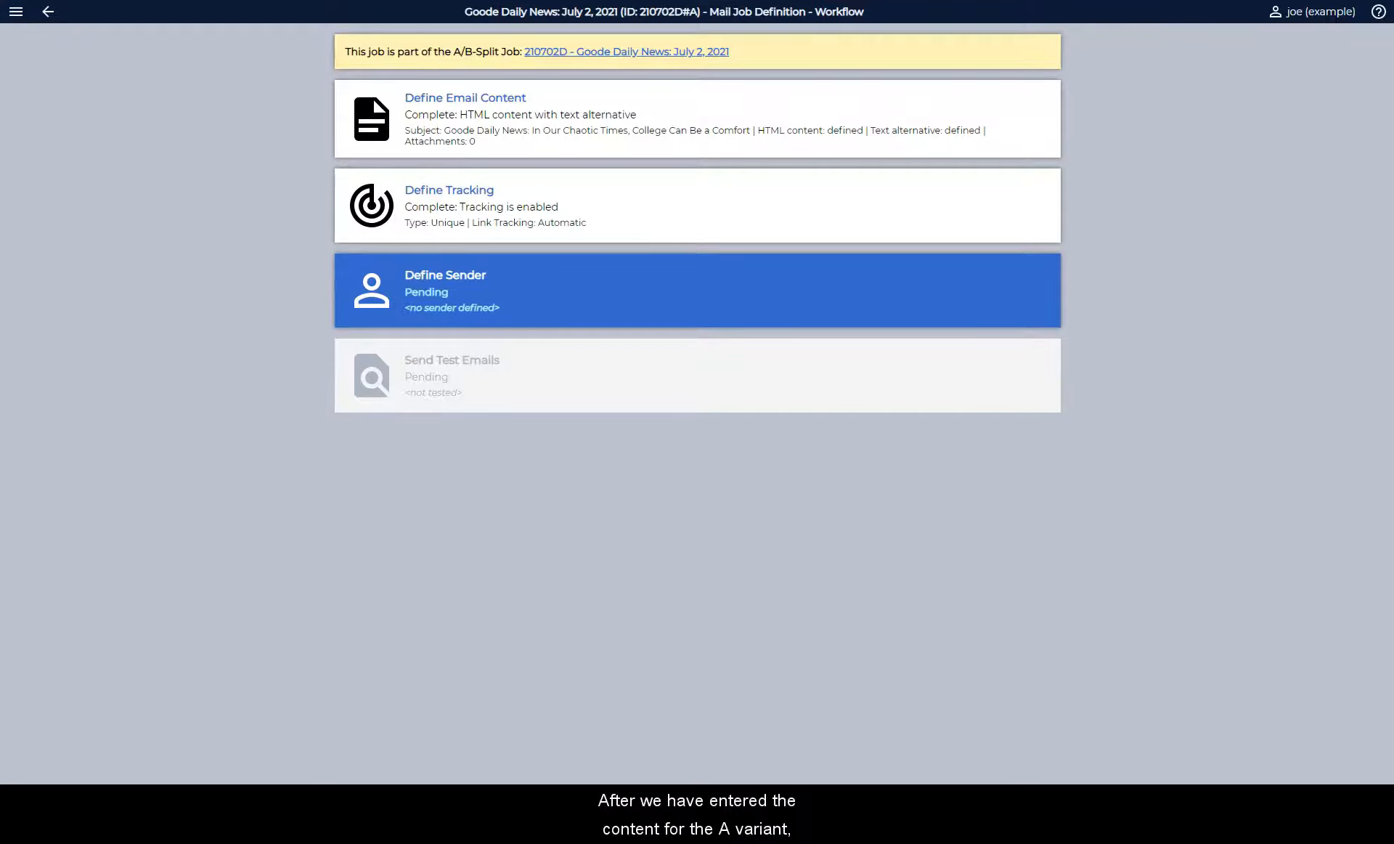
{"action": "left_click", "coordinate": [637, 53]}
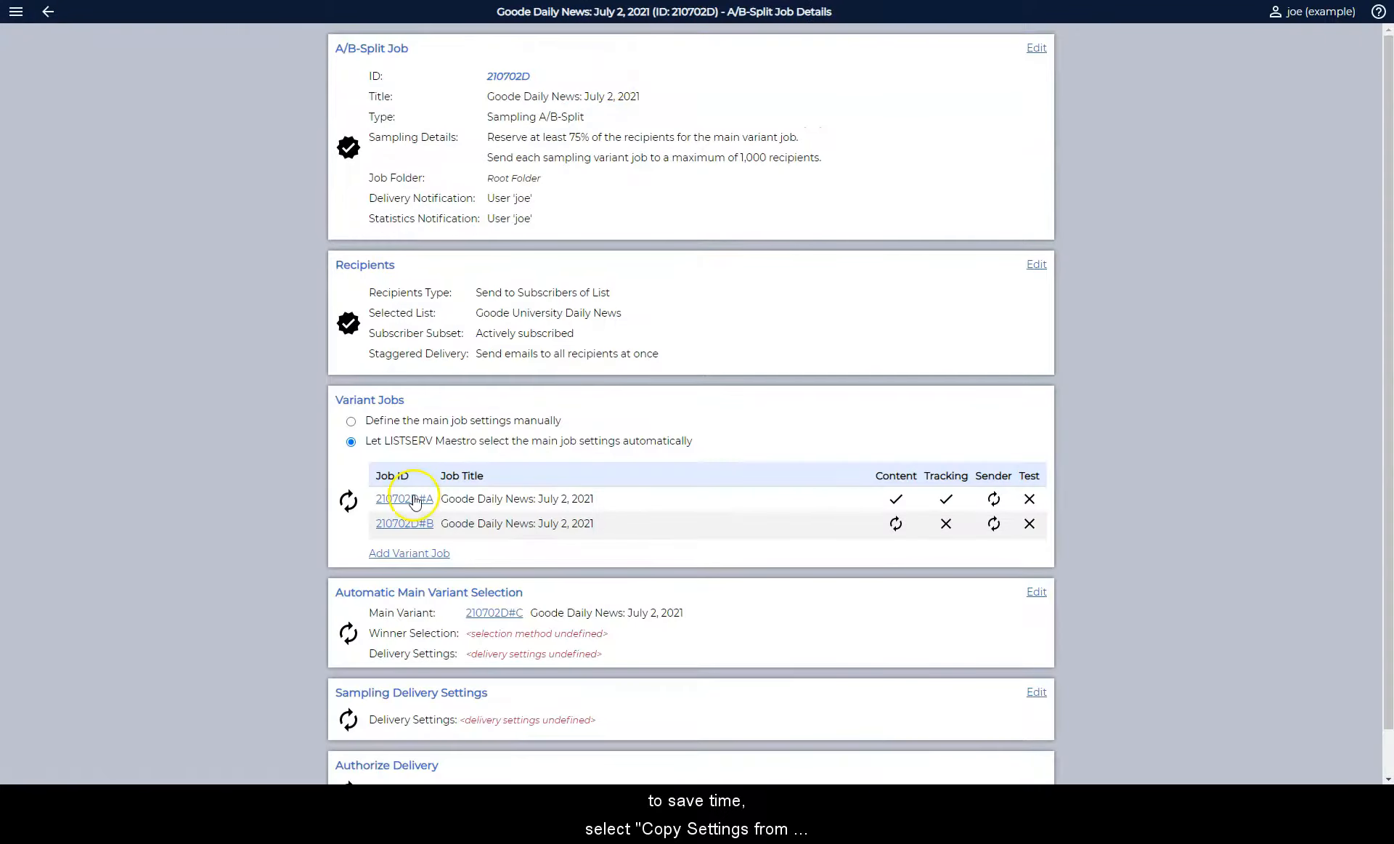
{"action": "left_click", "coordinate": [411, 524]}
{"action": "left_click", "coordinate": [11, 12]}
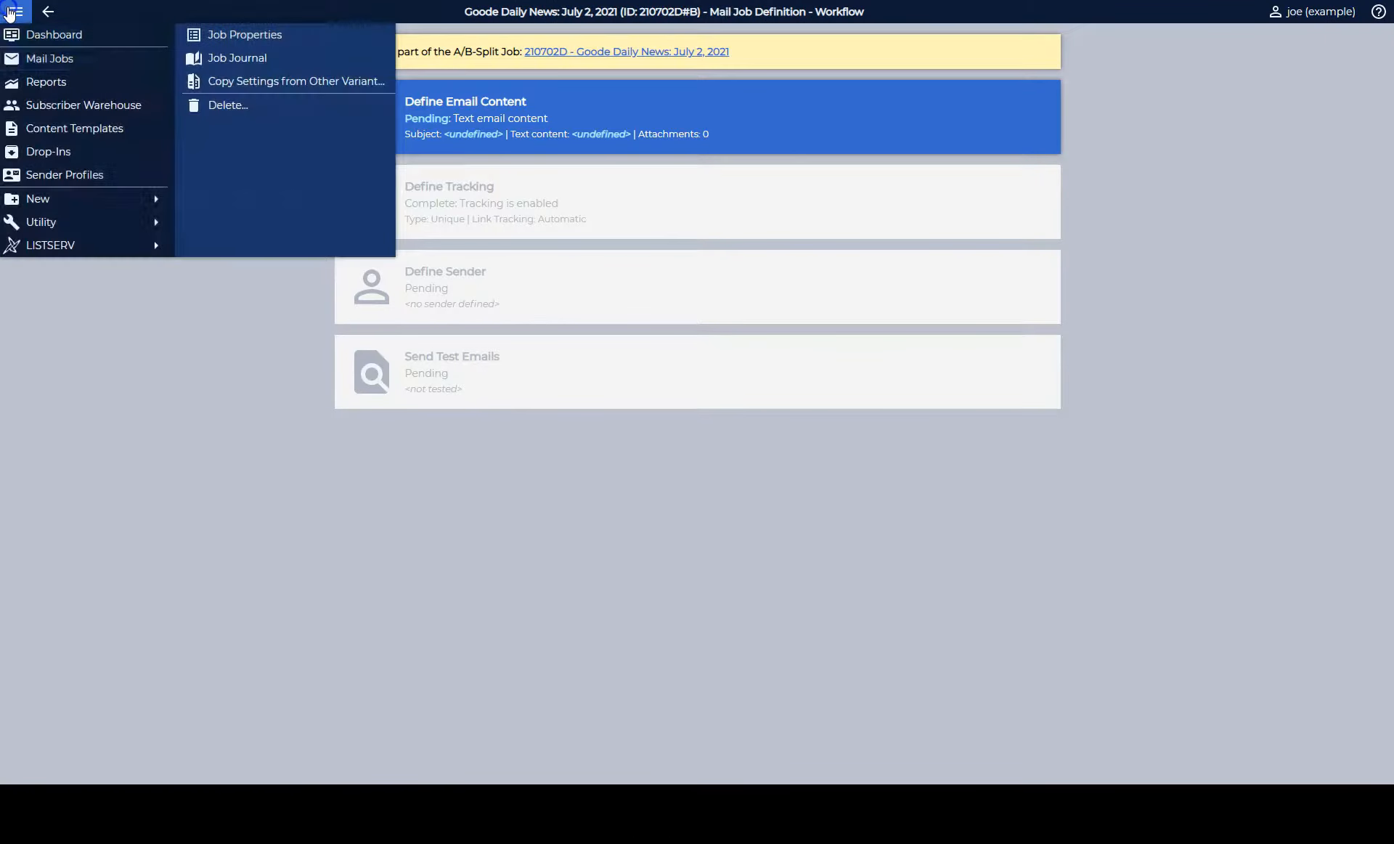
{"action": "left_click", "coordinate": [262, 80]}
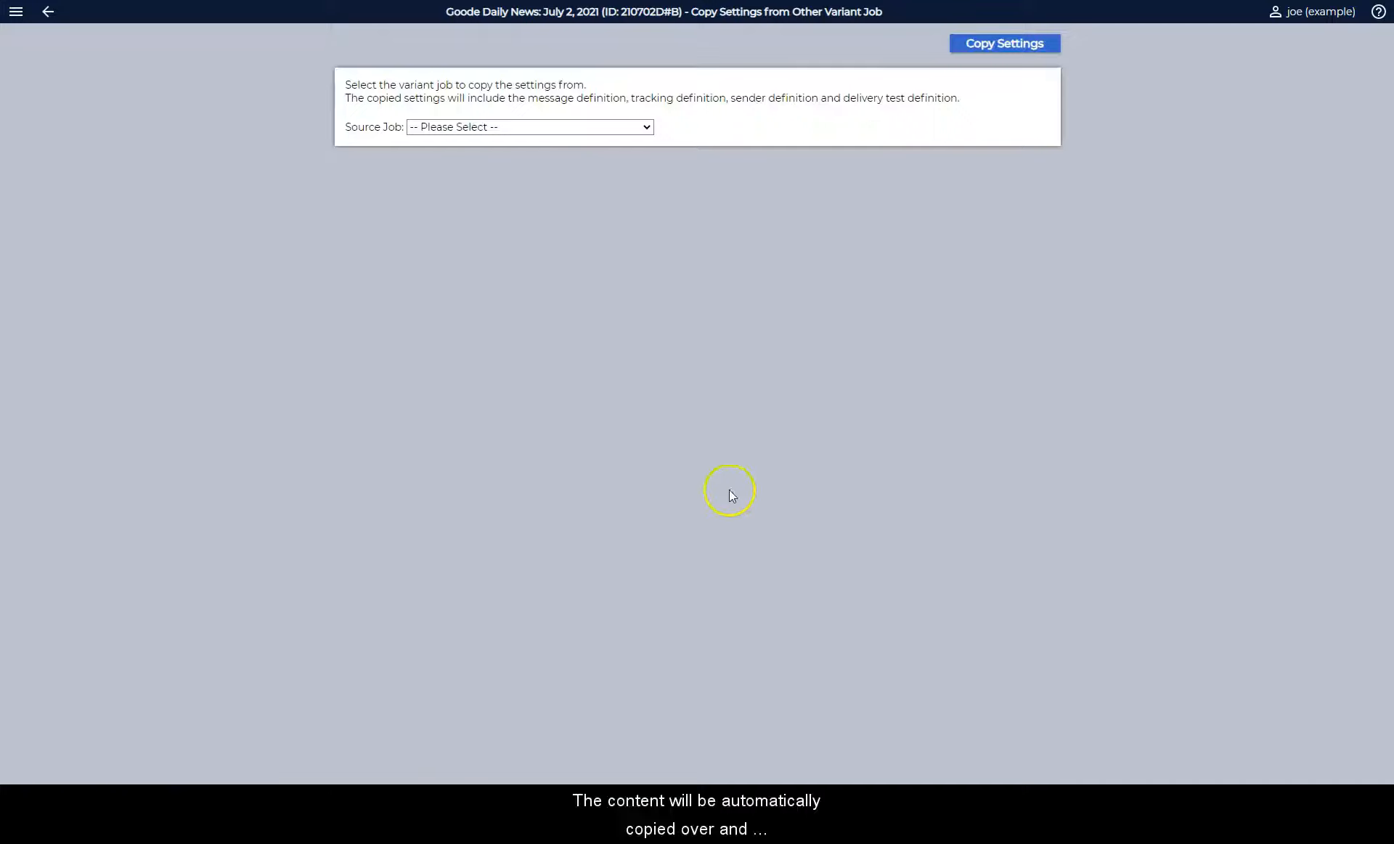
{"action": "left_click", "coordinate": [579, 129]}
{"action": "left_click", "coordinate": [589, 171]}
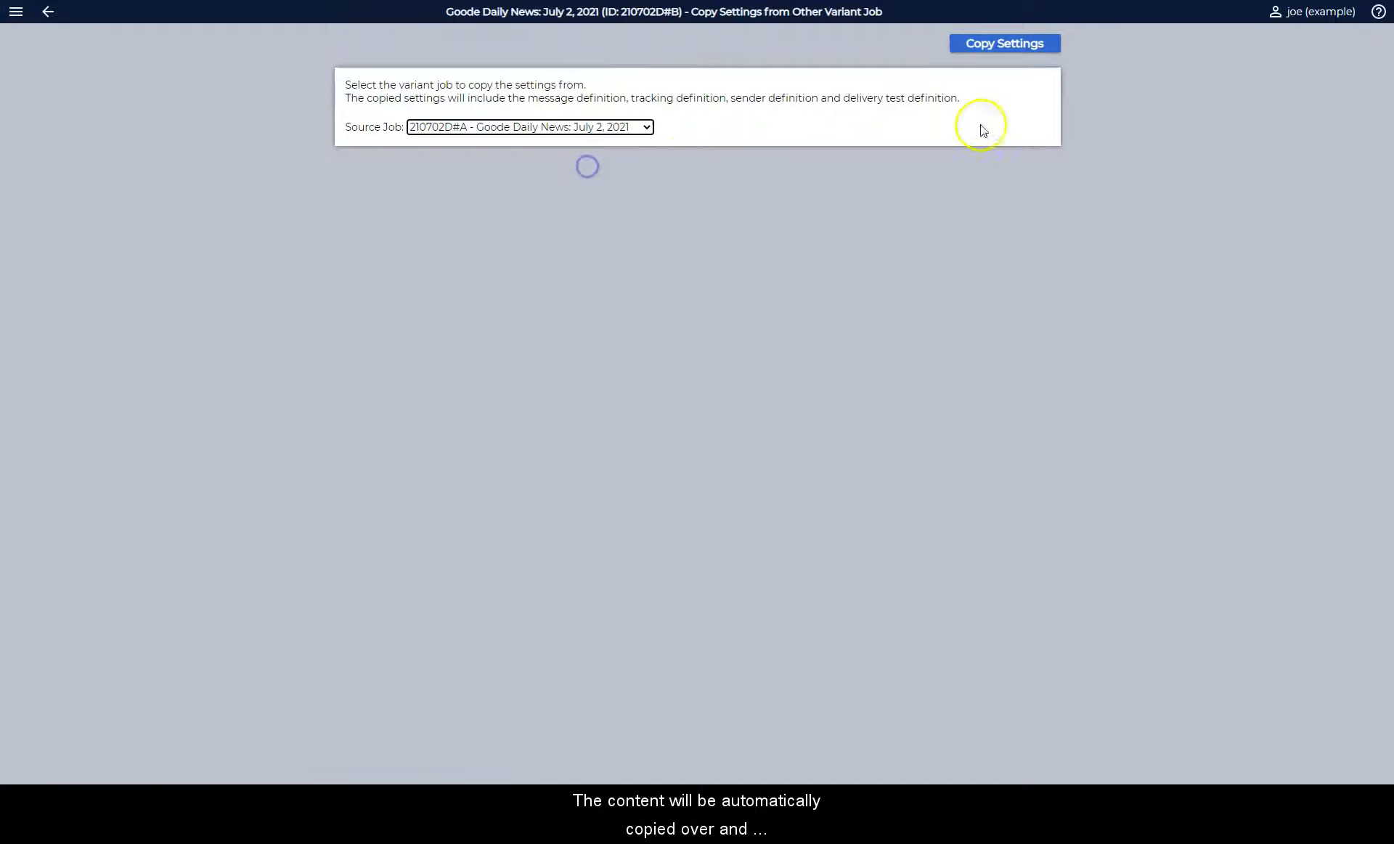
{"action": "left_click", "coordinate": [991, 42]}
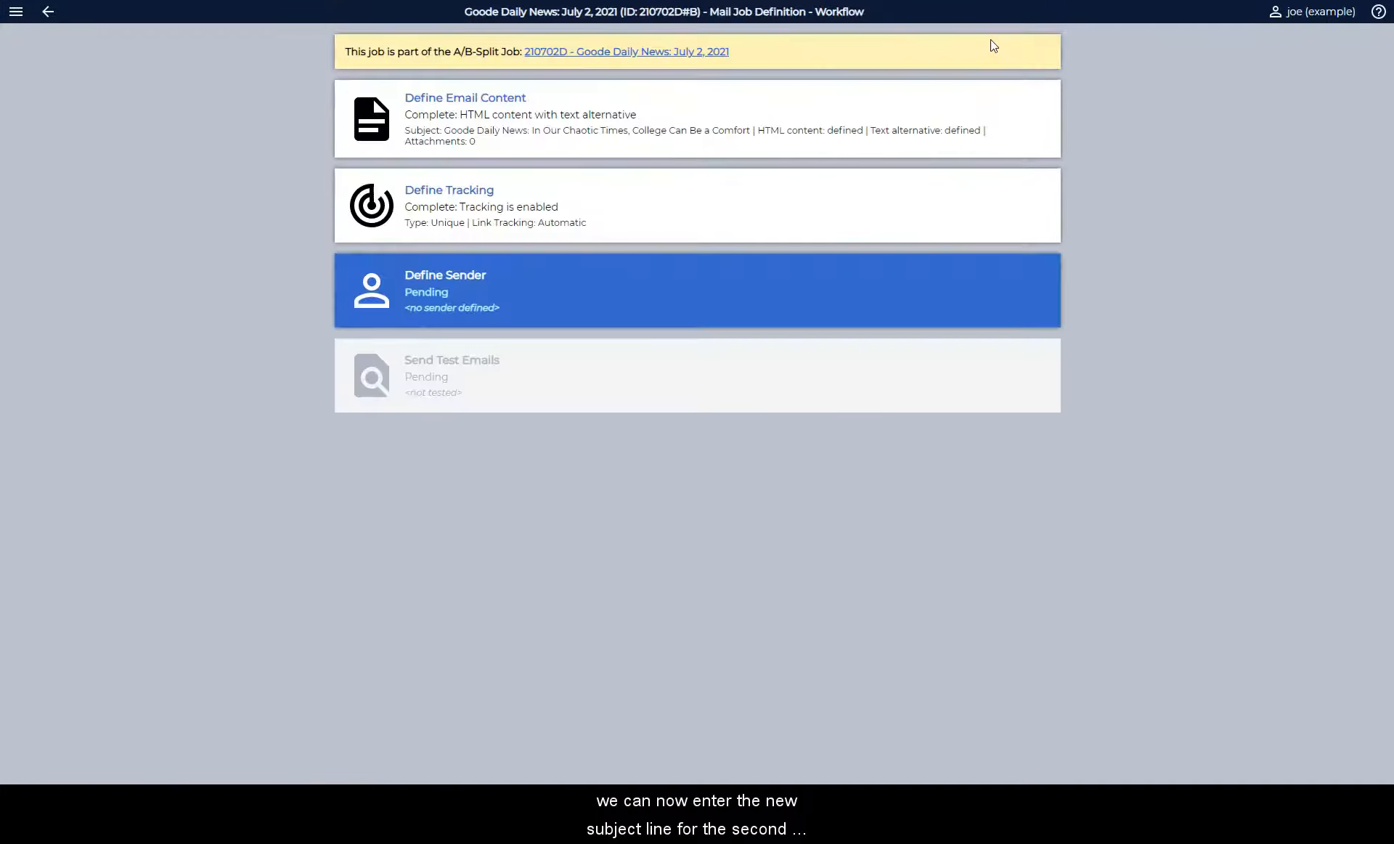
Set the second variant's email subject to "Goode Daily News: Laser Team Wins Award" and save its content
{"action": "left_click", "coordinate": [755, 98]}
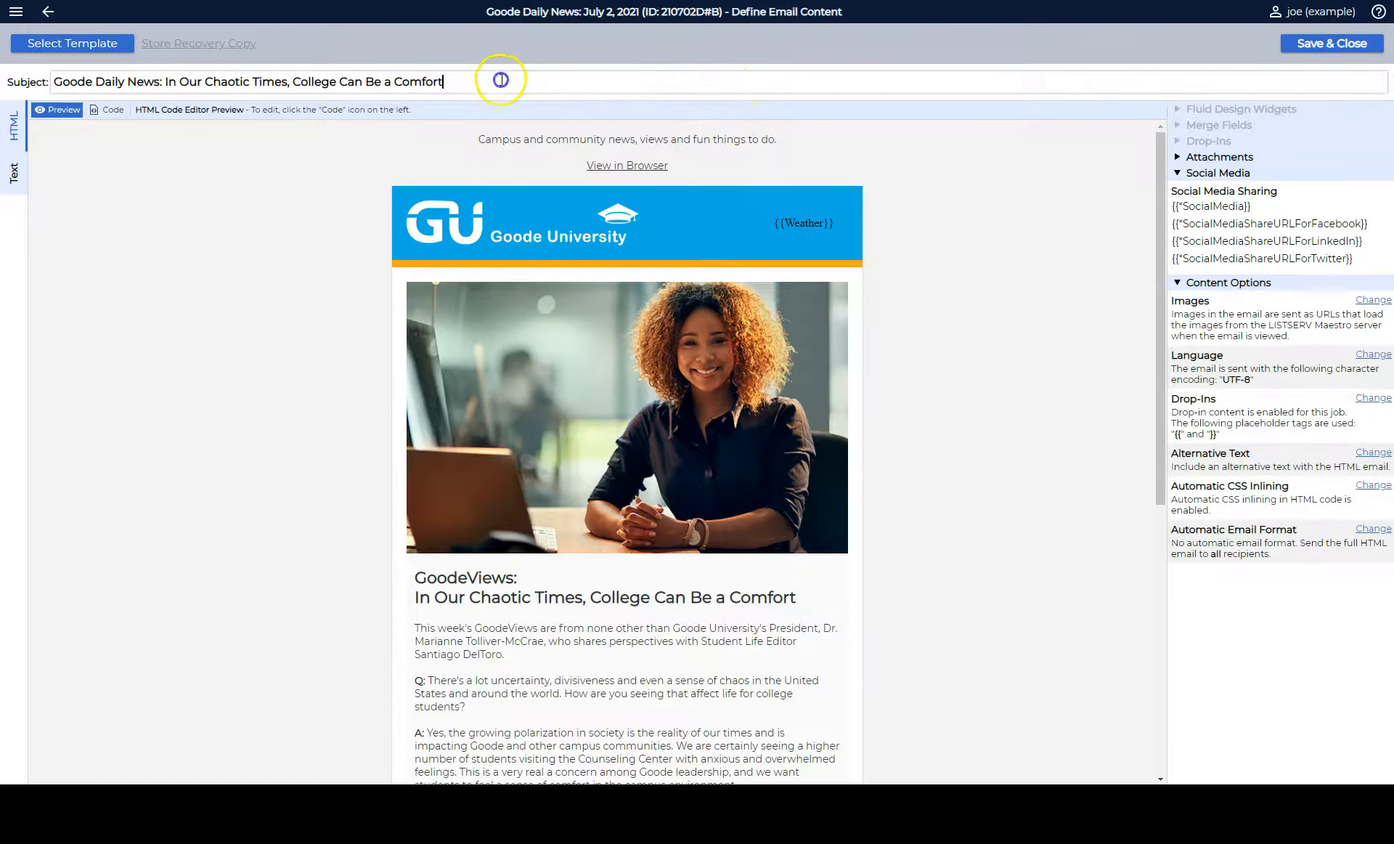
{"action": "left_click_drag", "start_coordinate": [504, 77], "coordinate": [38, 72]}
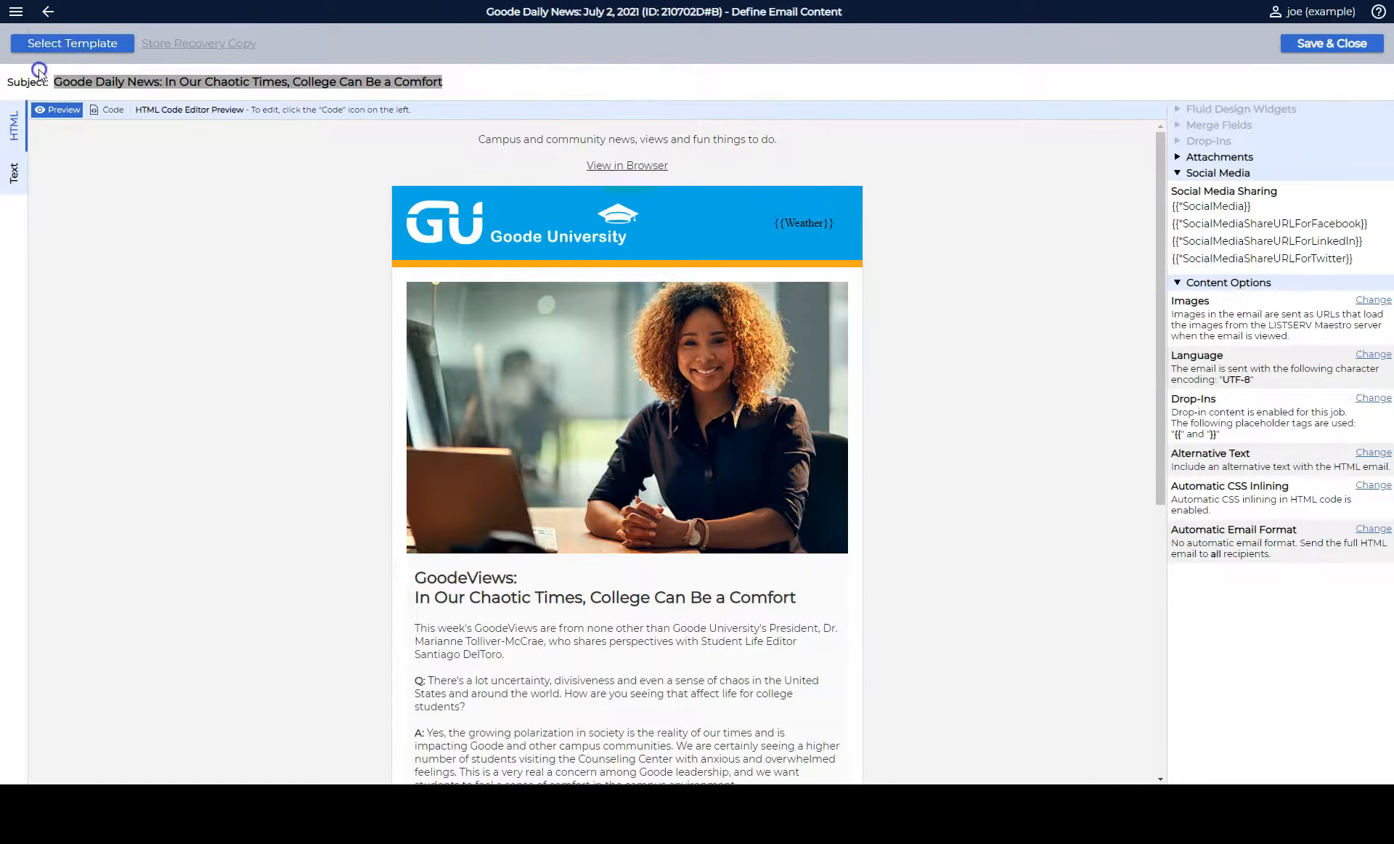
{"action": "key", "text": "ctrl+v"}
{"action": "left_click", "coordinate": [212, 285]}
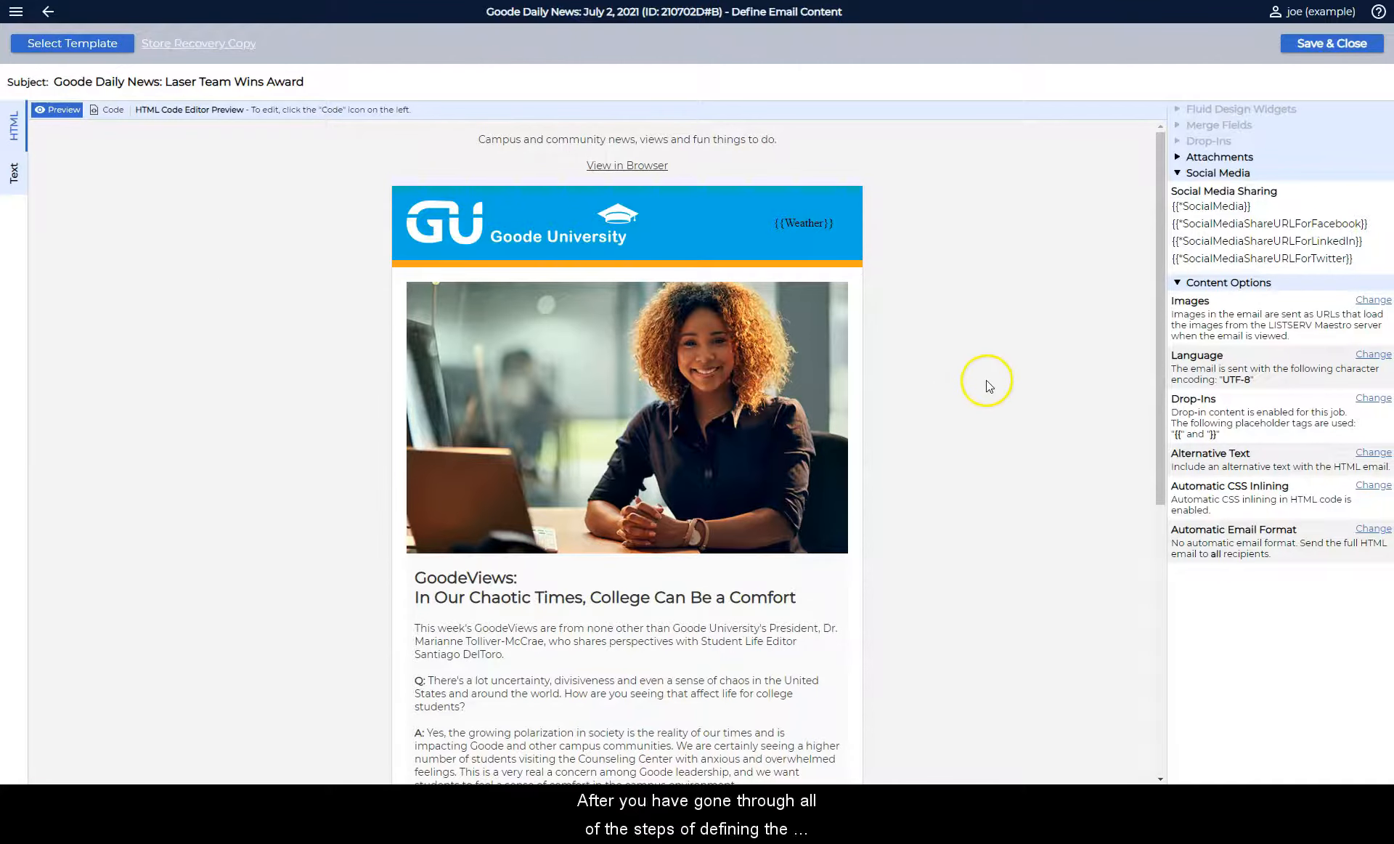
{"action": "left_click", "coordinate": [1332, 42]}
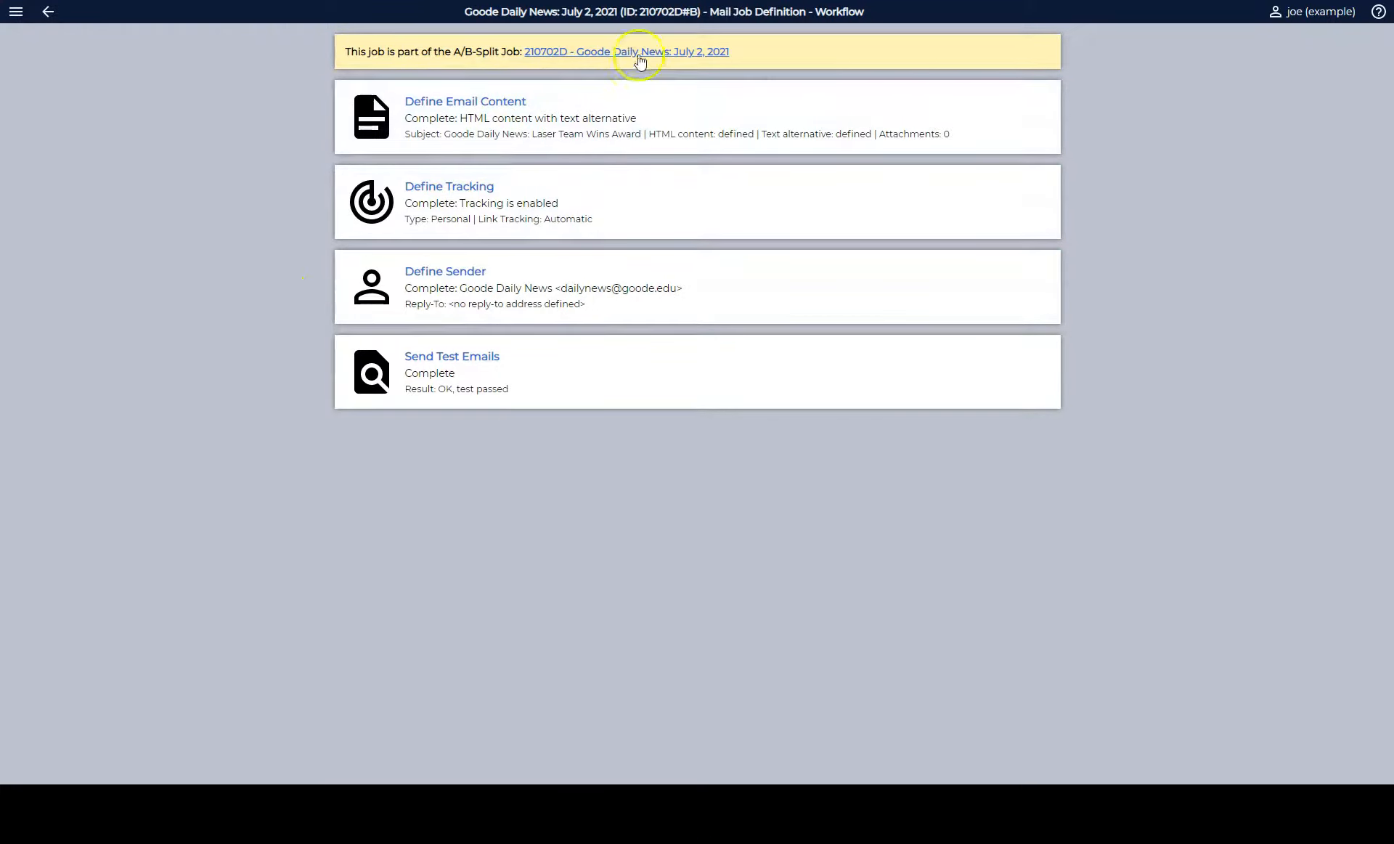
In the automatic main variant selection, choose the winner by highest open rate, considering only events from the first 3 days
{"action": "left_click", "coordinate": [639, 52]}
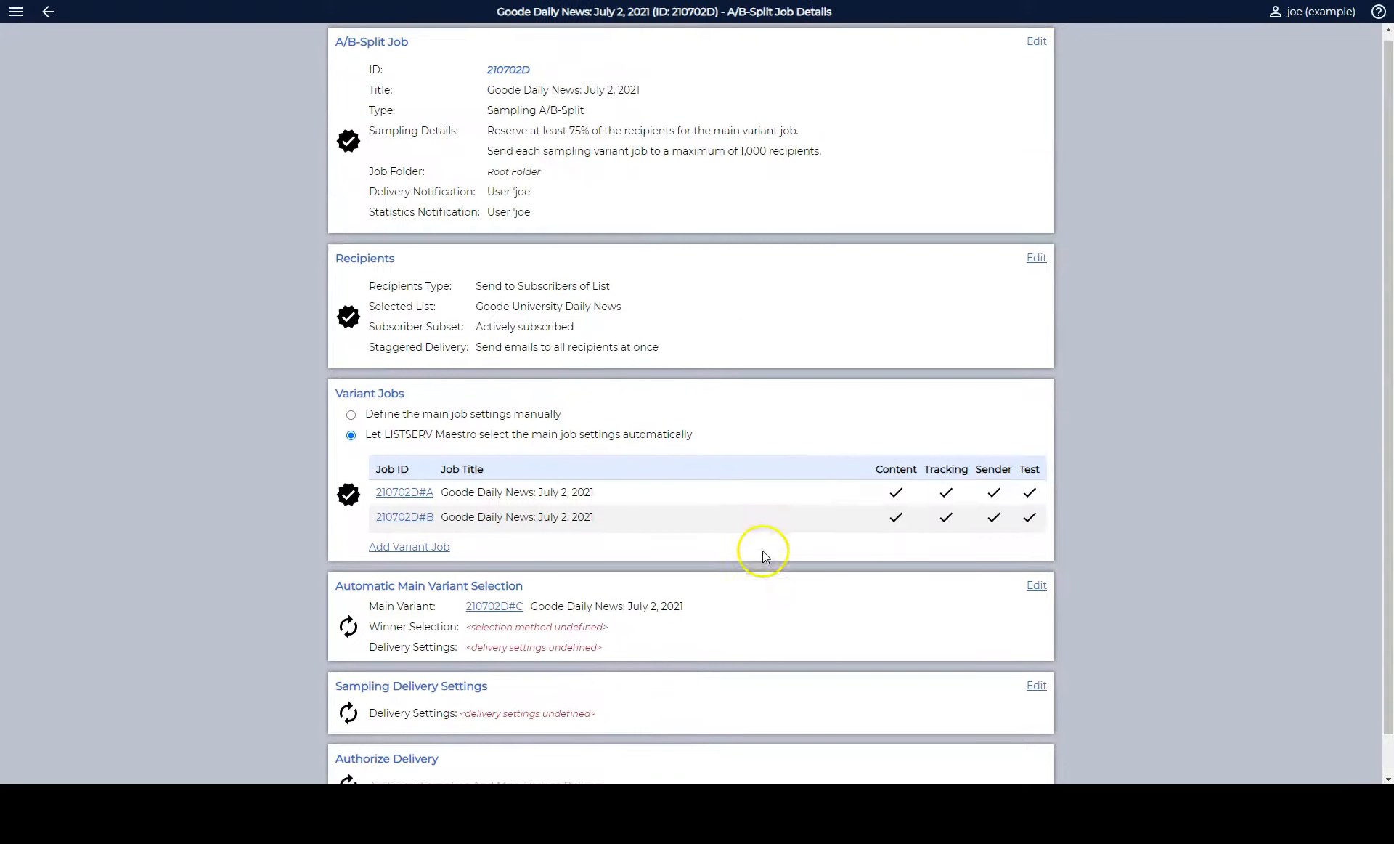
{"action": "scroll", "coordinate": [726, 603], "scroll_direction": "down", "scroll_amount": 1}
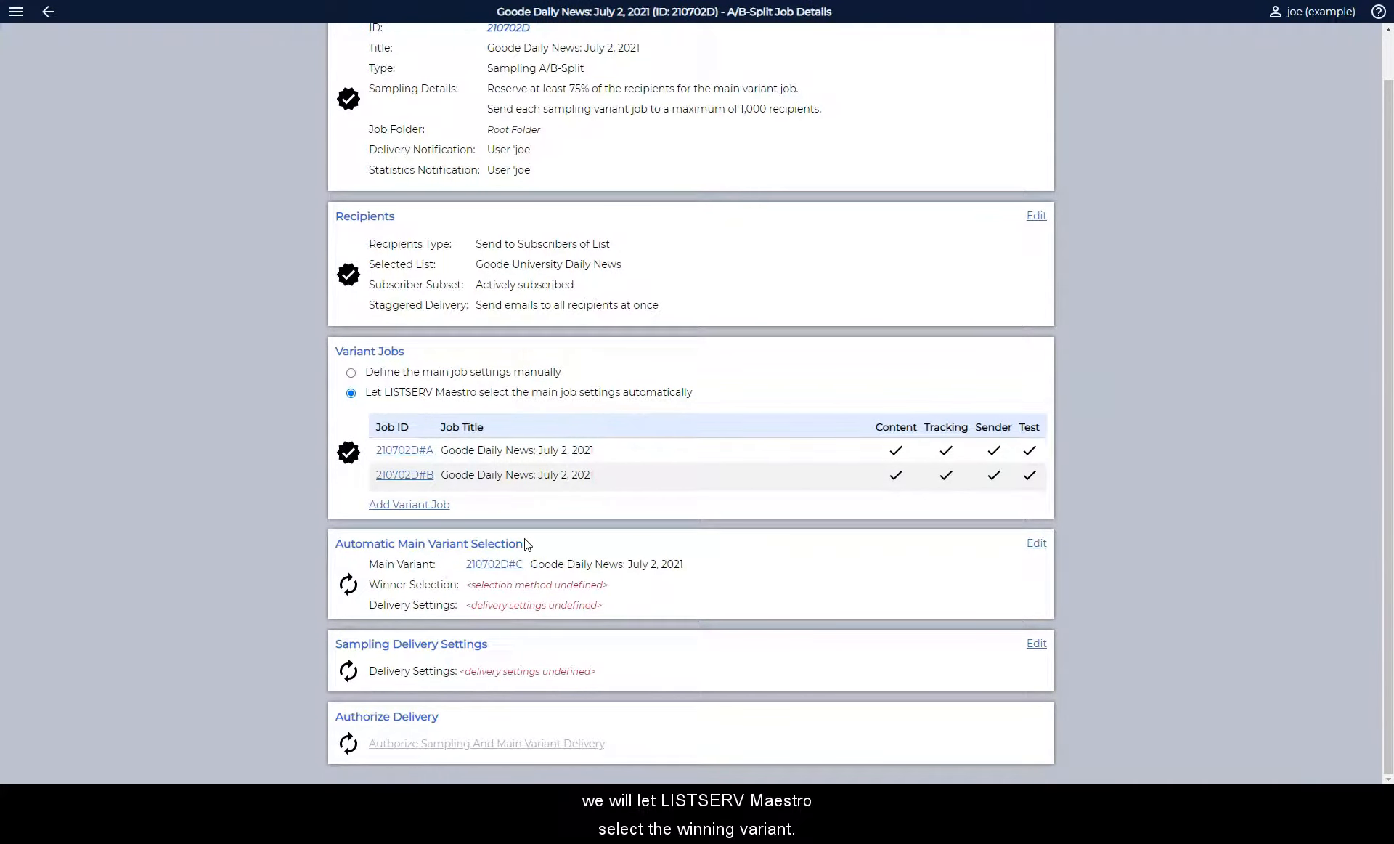
{"action": "left_click", "coordinate": [1038, 545]}
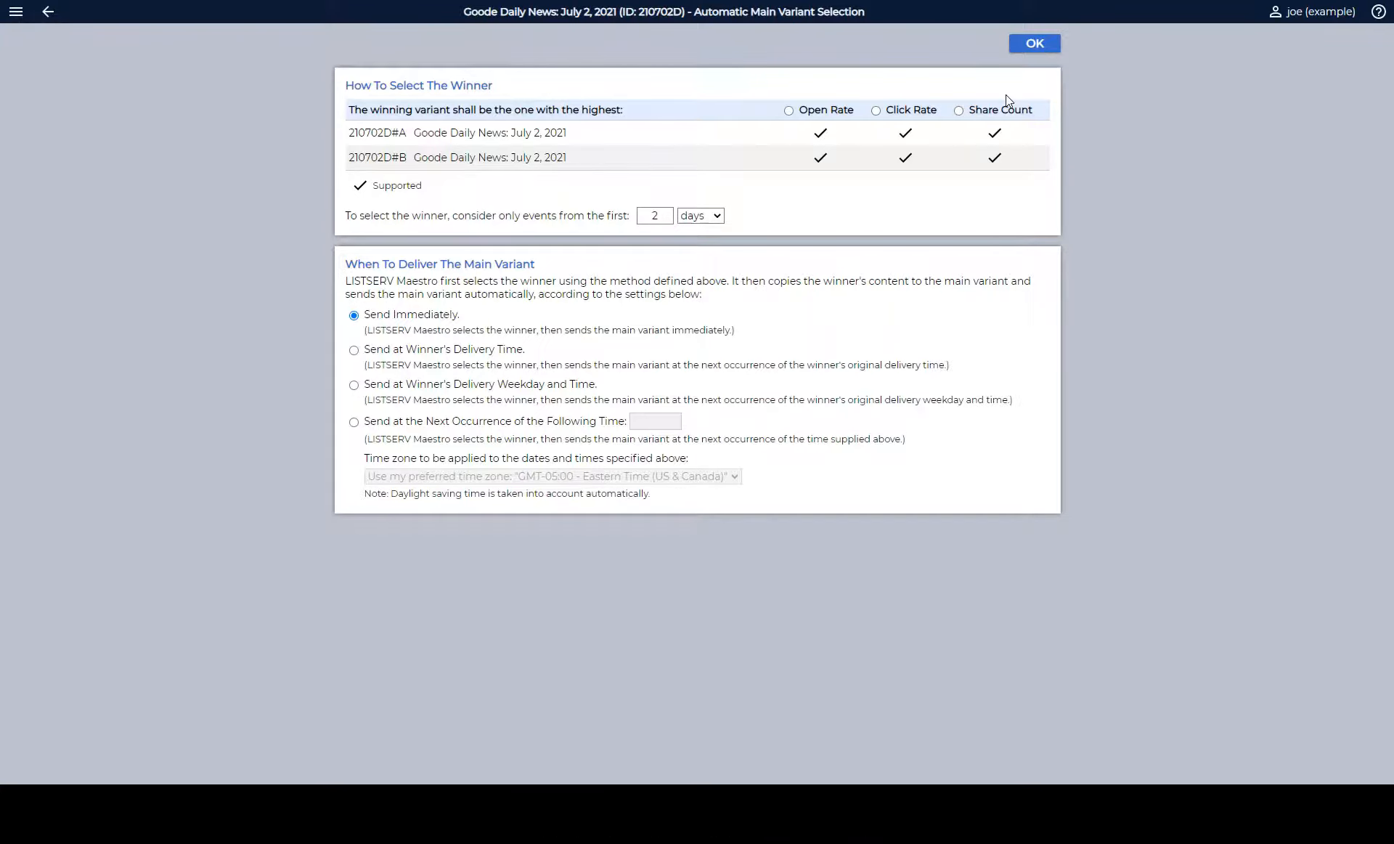
{"action": "left_click", "coordinate": [788, 111]}
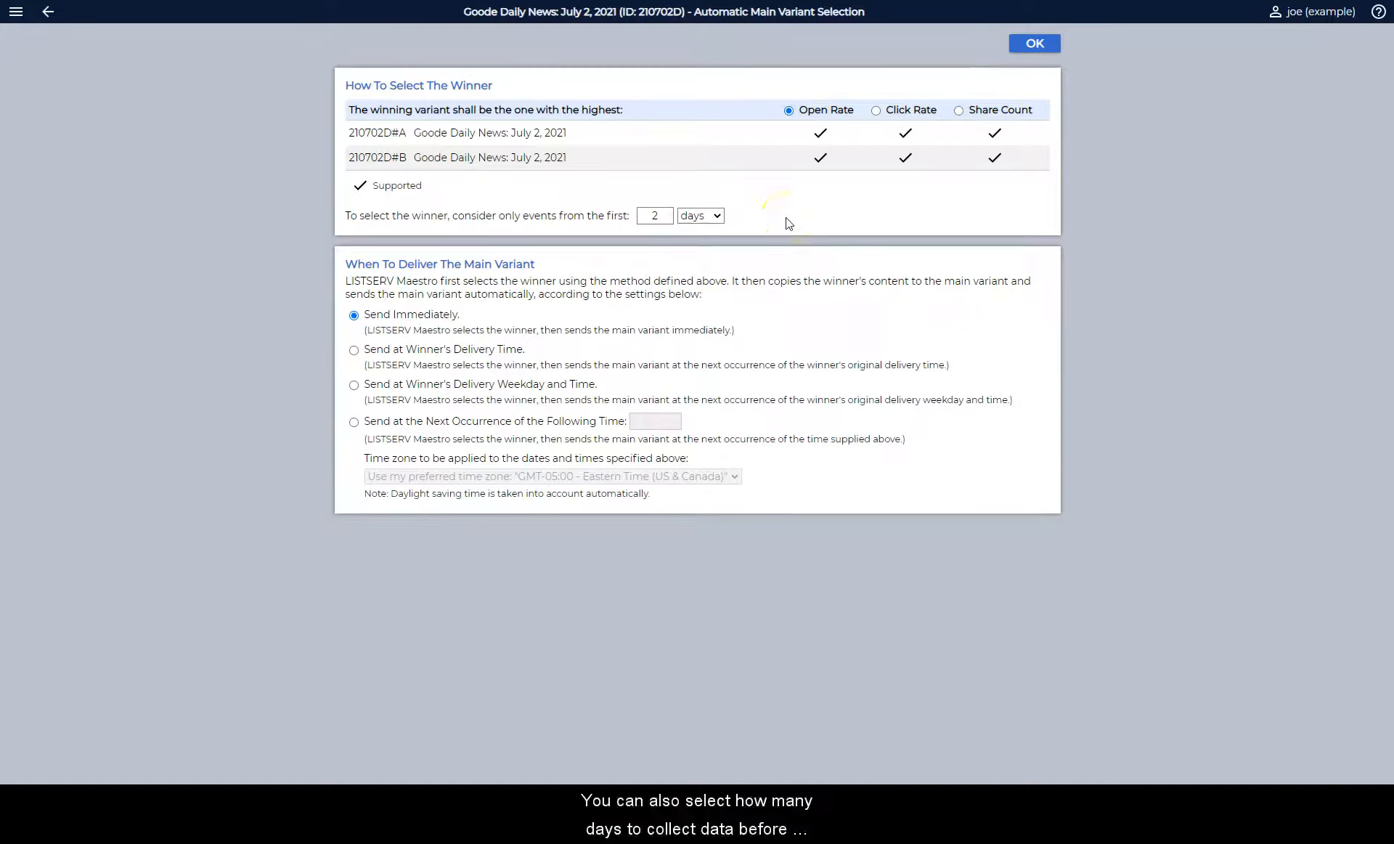
{"action": "left_click", "coordinate": [714, 216]}
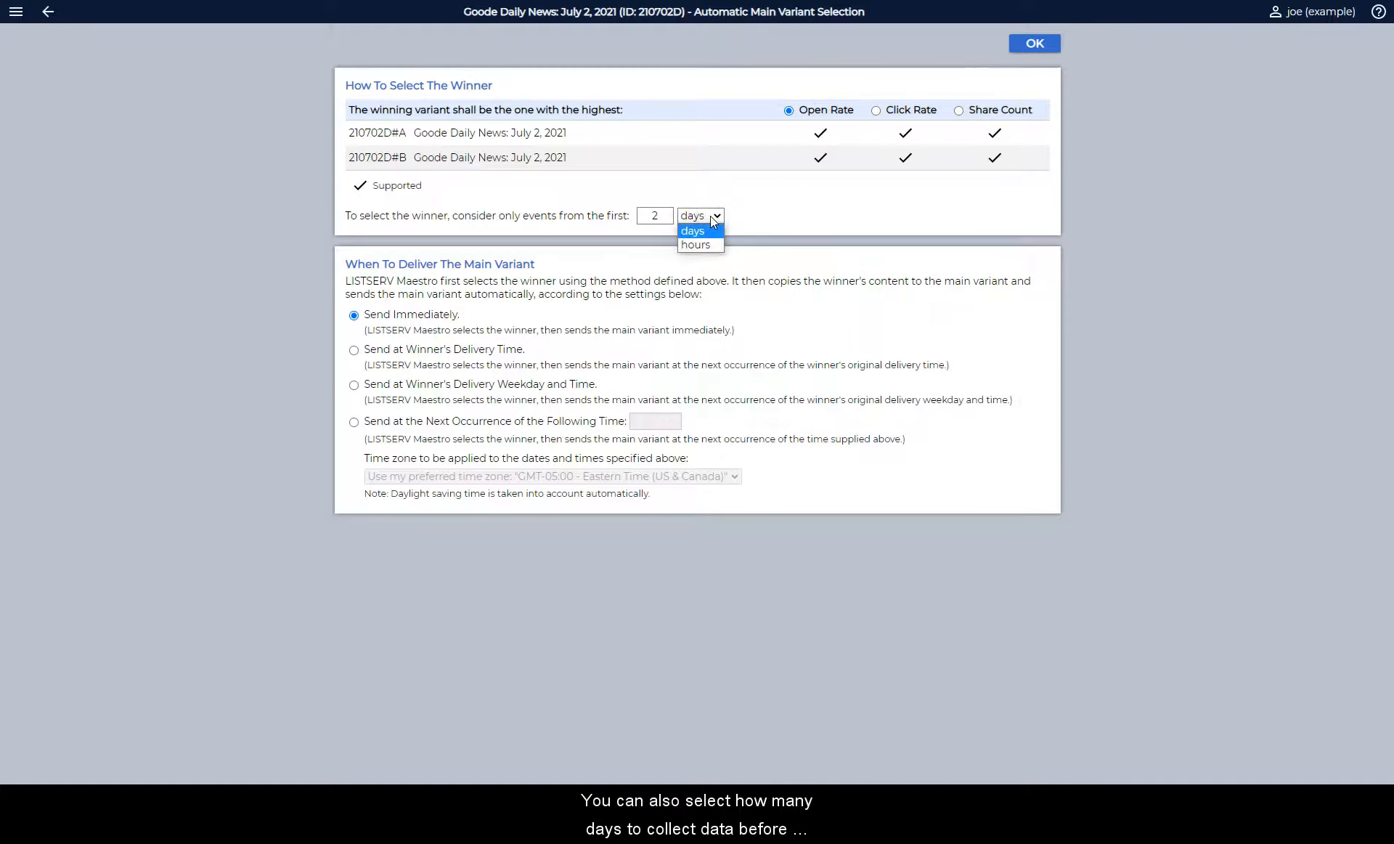
{"action": "left_click", "coordinate": [714, 218]}
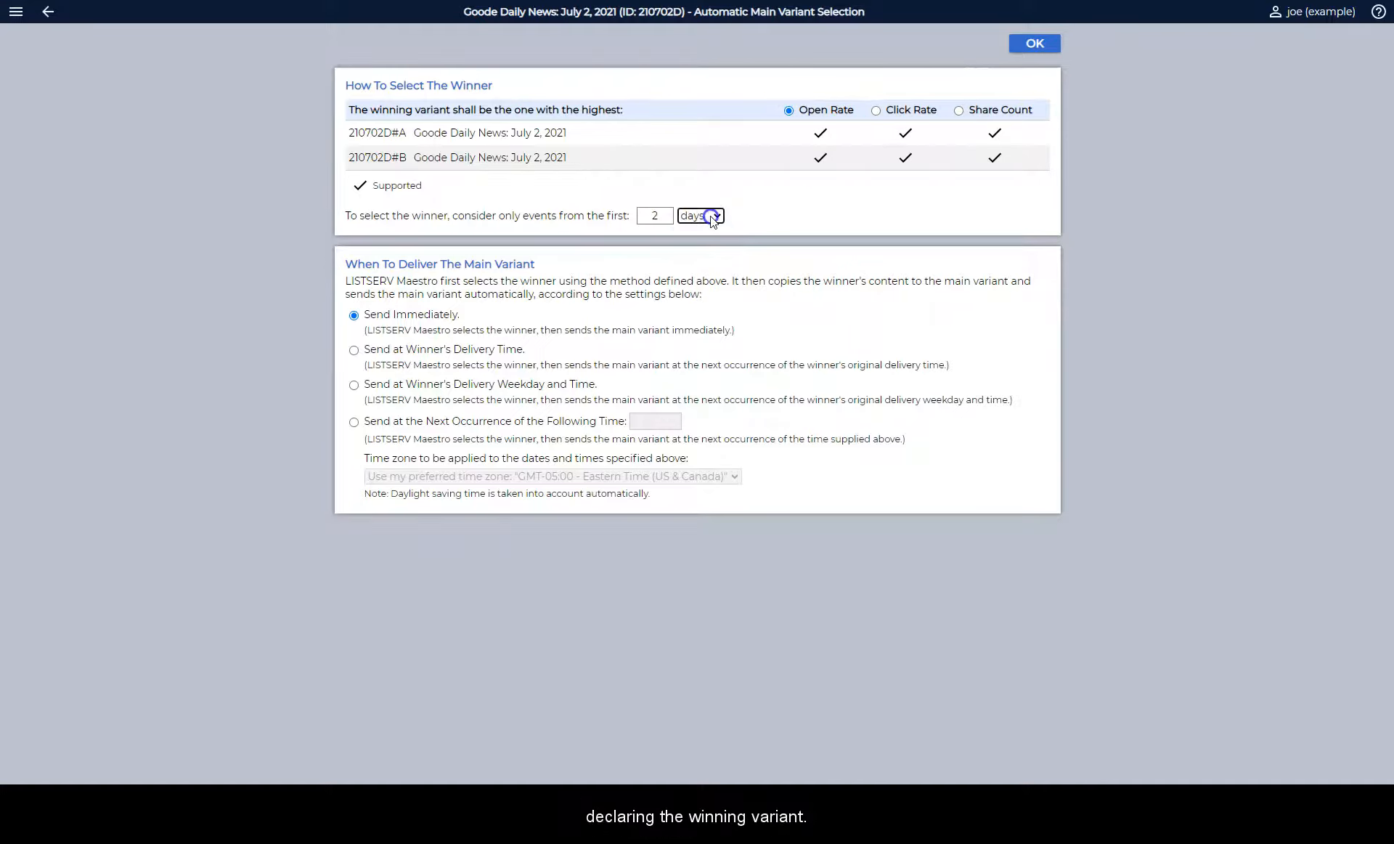
{"action": "left_click", "coordinate": [658, 215]}
{"action": "key", "text": "BackSpace"}
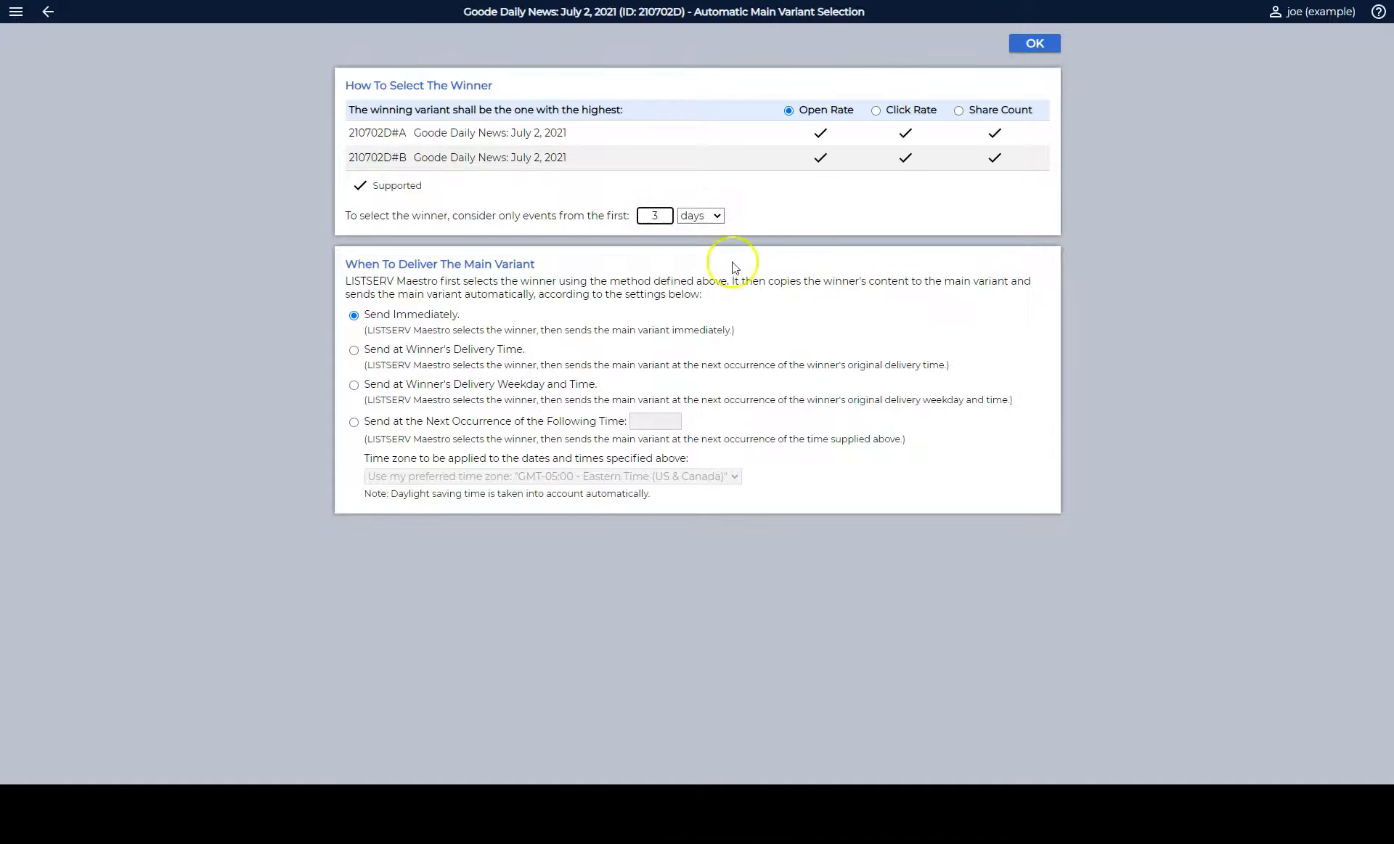
{"action": "left_click", "coordinate": [997, 303]}
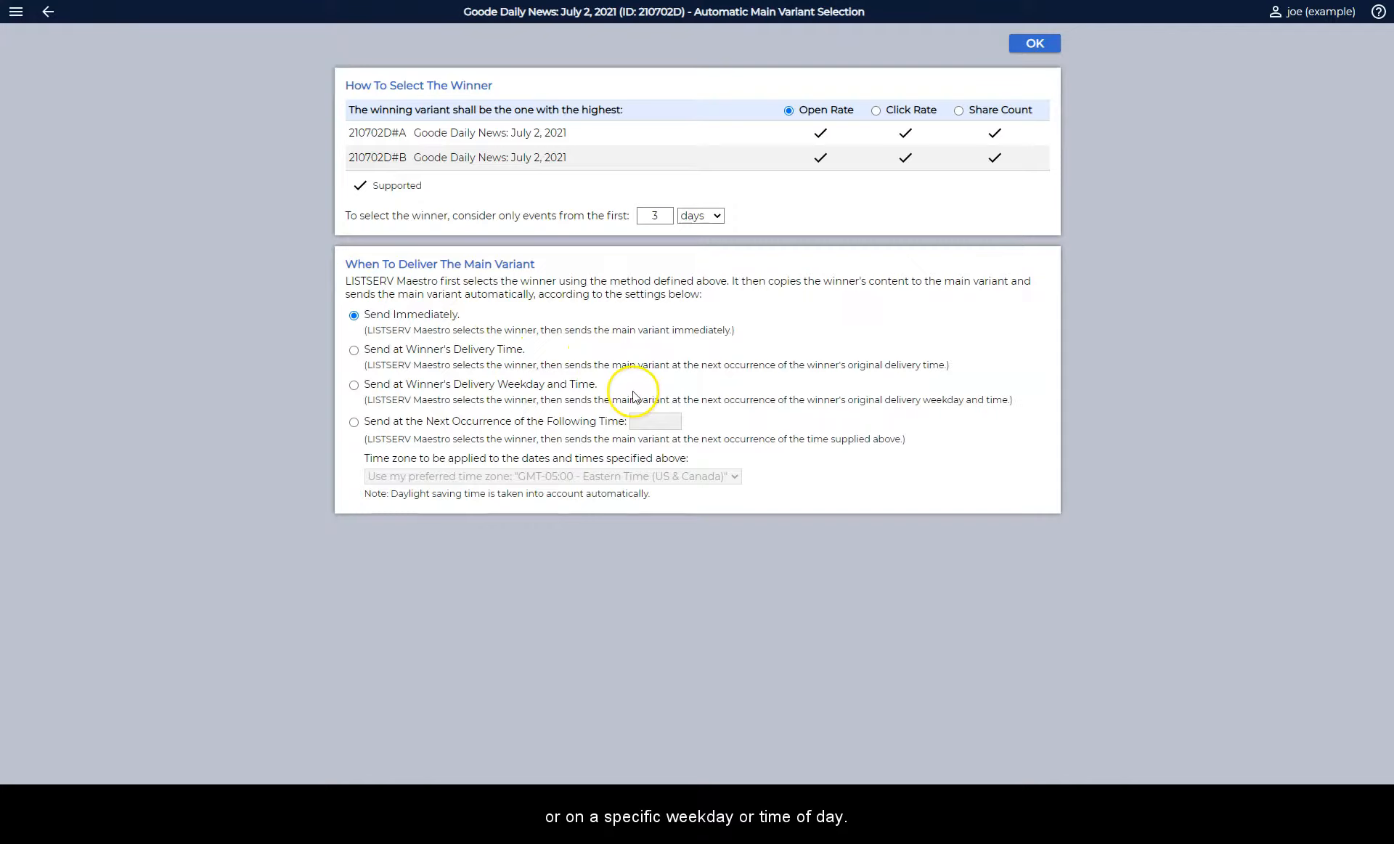
Have the main variant sent at the winner's delivery time and confirm the automatic selection settings
{"action": "left_click", "coordinate": [355, 352]}
{"action": "left_click", "coordinate": [1111, 383]}
{"action": "left_click", "coordinate": [1031, 44]}
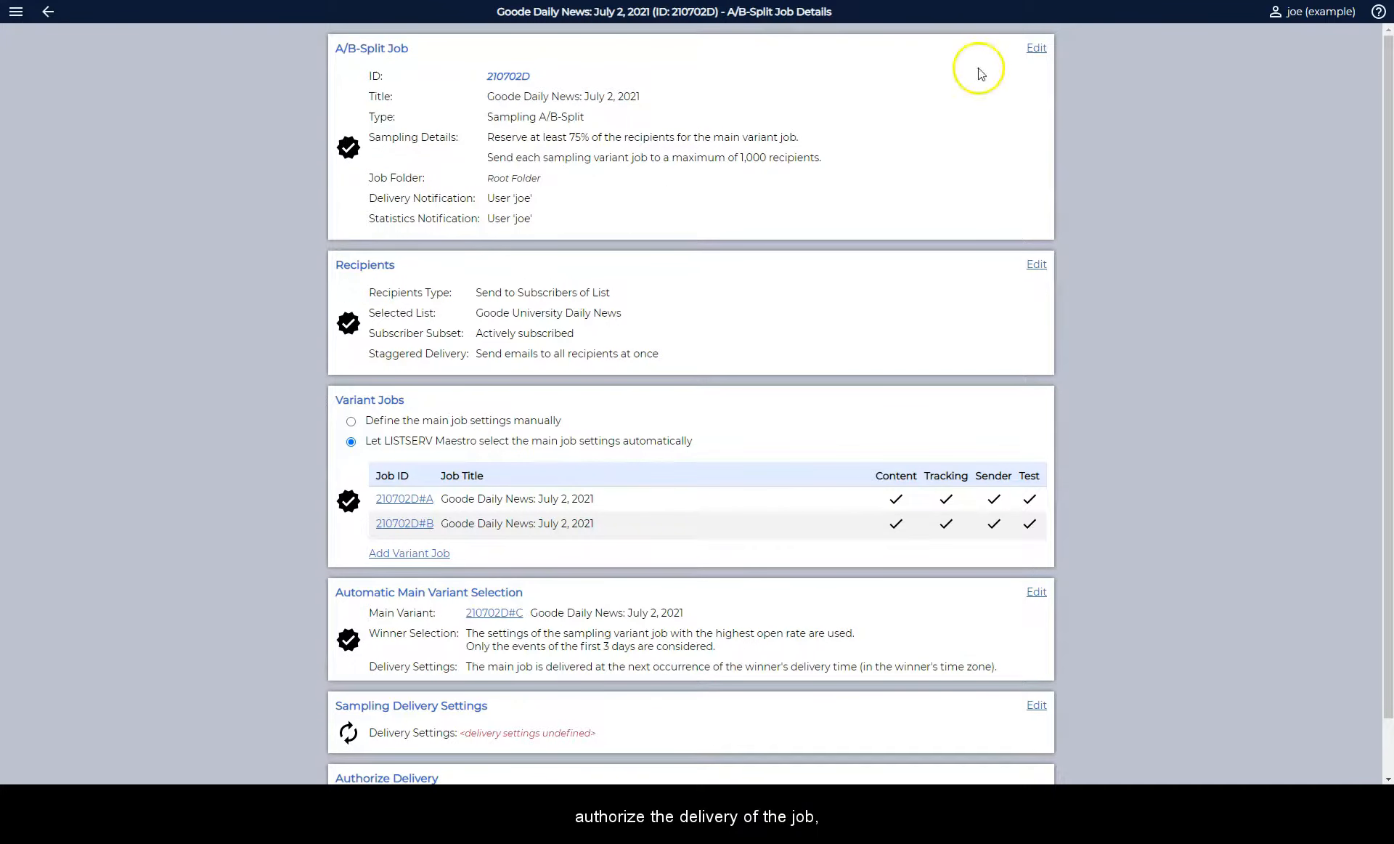
Define the sampling delivery settings so that all sampling variant jobs begin delivering immediately once authorized
{"action": "scroll", "coordinate": [739, 384], "scroll_direction": "down", "scroll_amount": 1}
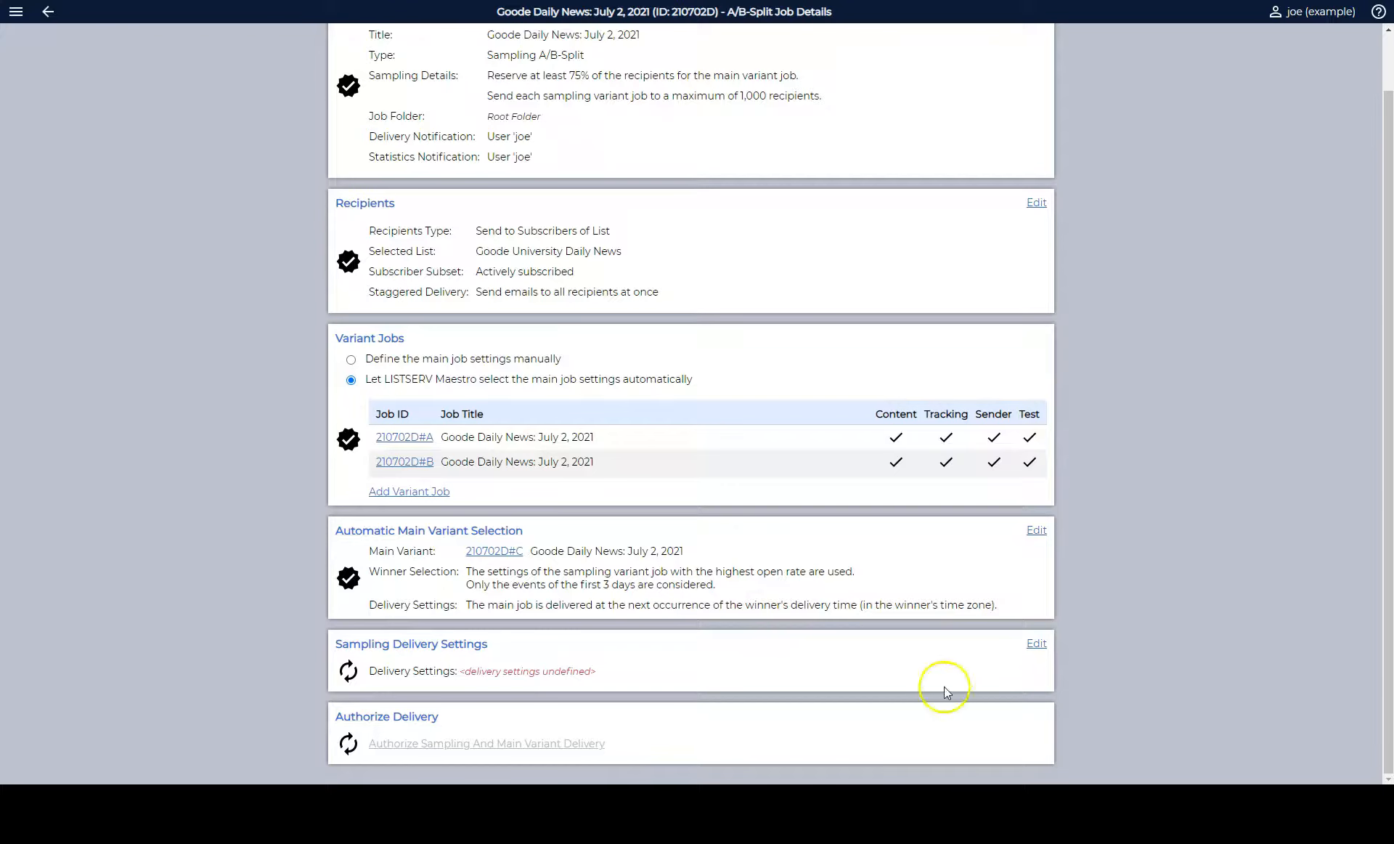
{"action": "left_click", "coordinate": [1037, 642]}
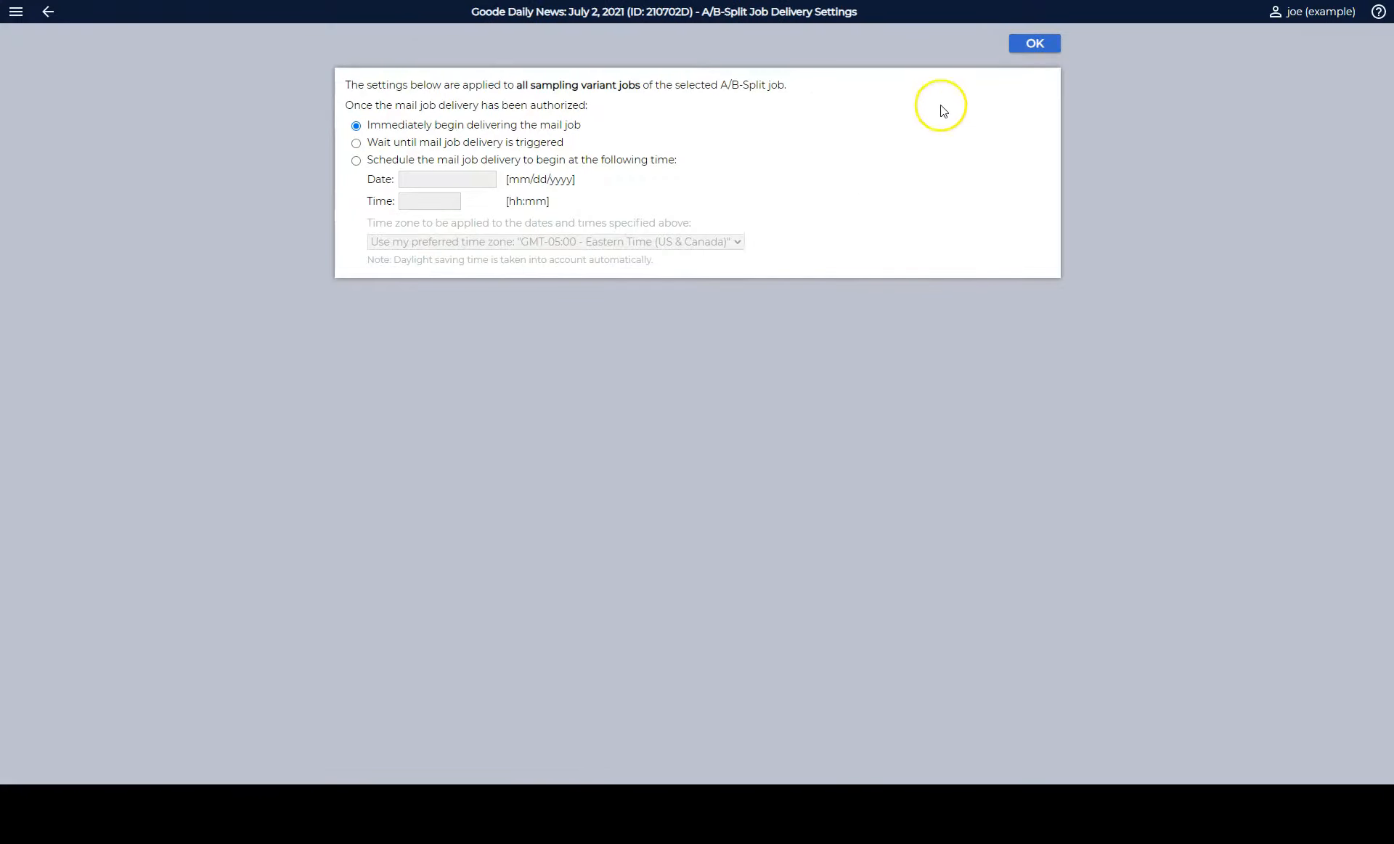
{"action": "left_click", "coordinate": [1030, 45]}
Review the A/B-split job summary and authorize the delivery of the sampling variants and the main variant
{"action": "left_click", "coordinate": [532, 743]}
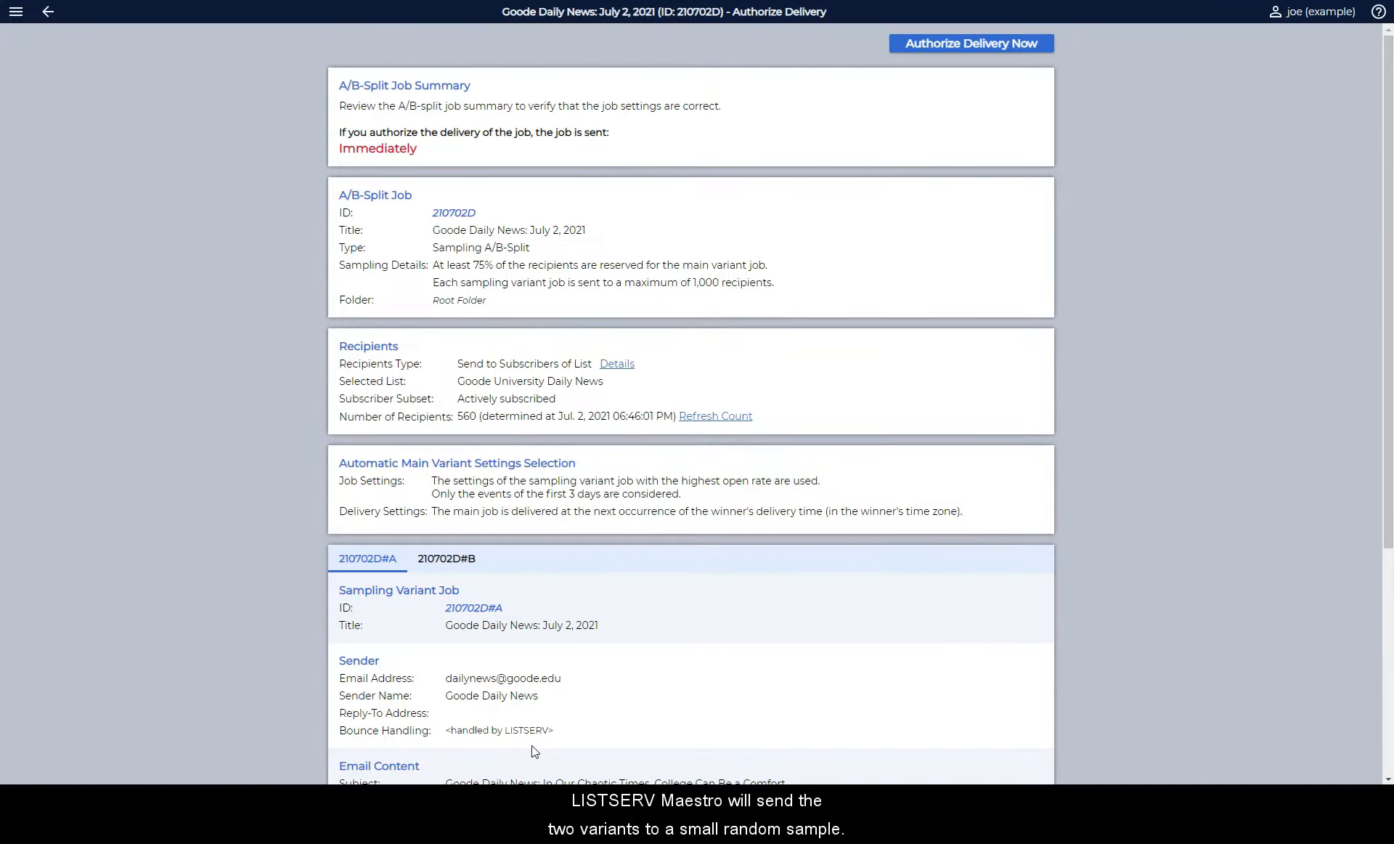
{"action": "scroll", "coordinate": [683, 381], "scroll_direction": "down", "scroll_amount": 4}
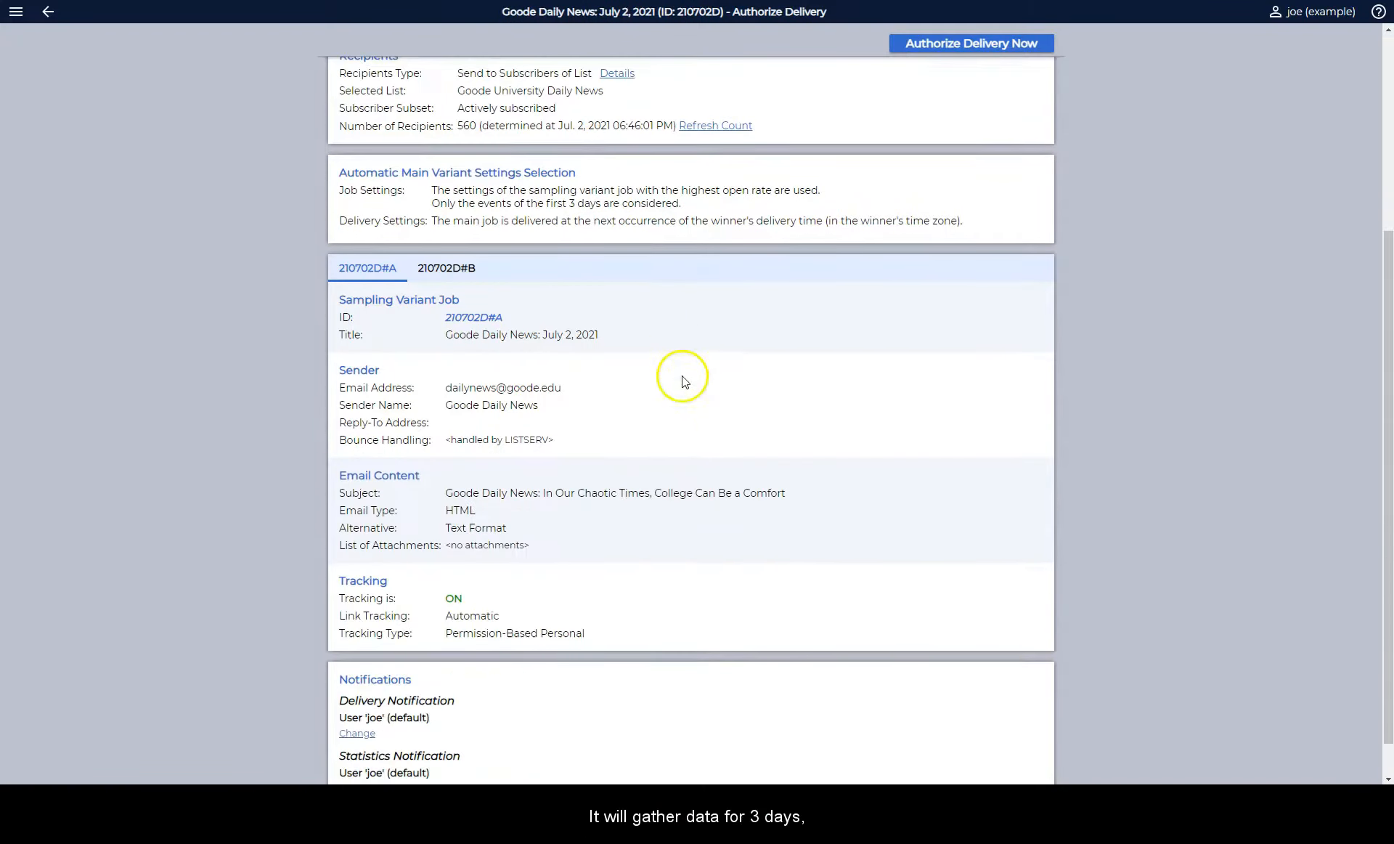
{"action": "scroll", "coordinate": [682, 381], "scroll_direction": "down", "scroll_amount": 1}
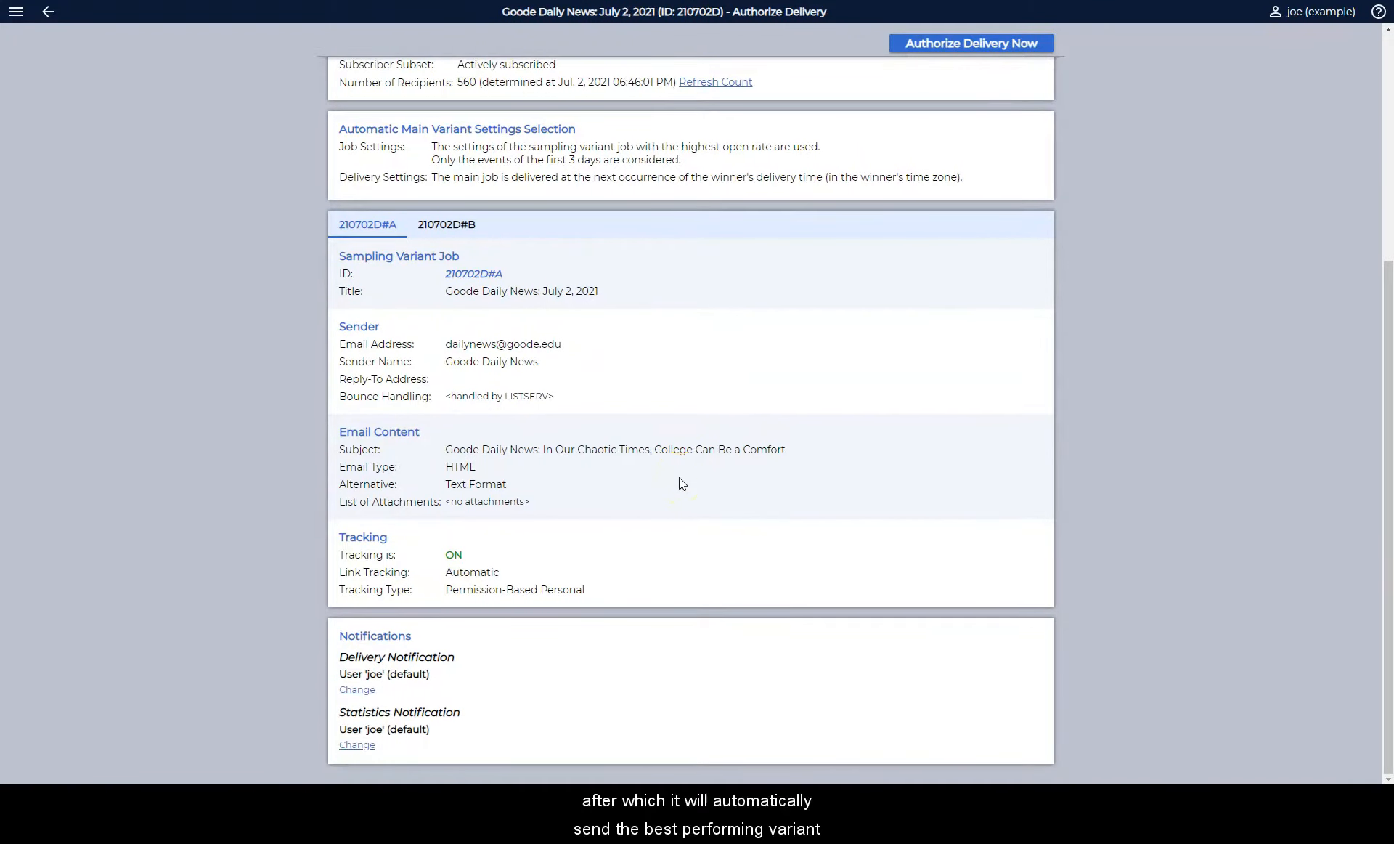
{"action": "scroll", "coordinate": [678, 477], "scroll_direction": "up", "scroll_amount": 5}
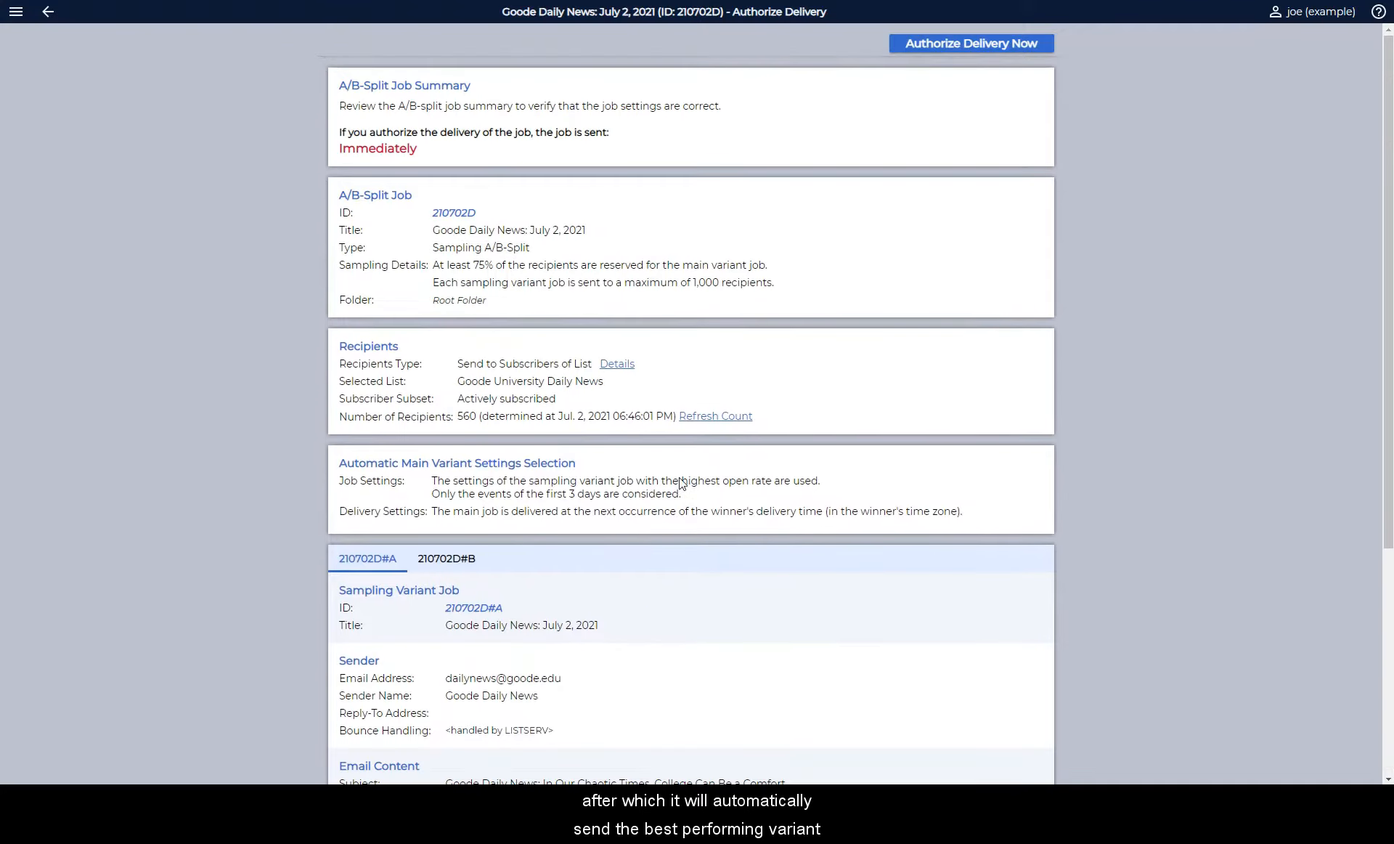
{"action": "left_click", "coordinate": [964, 45]}
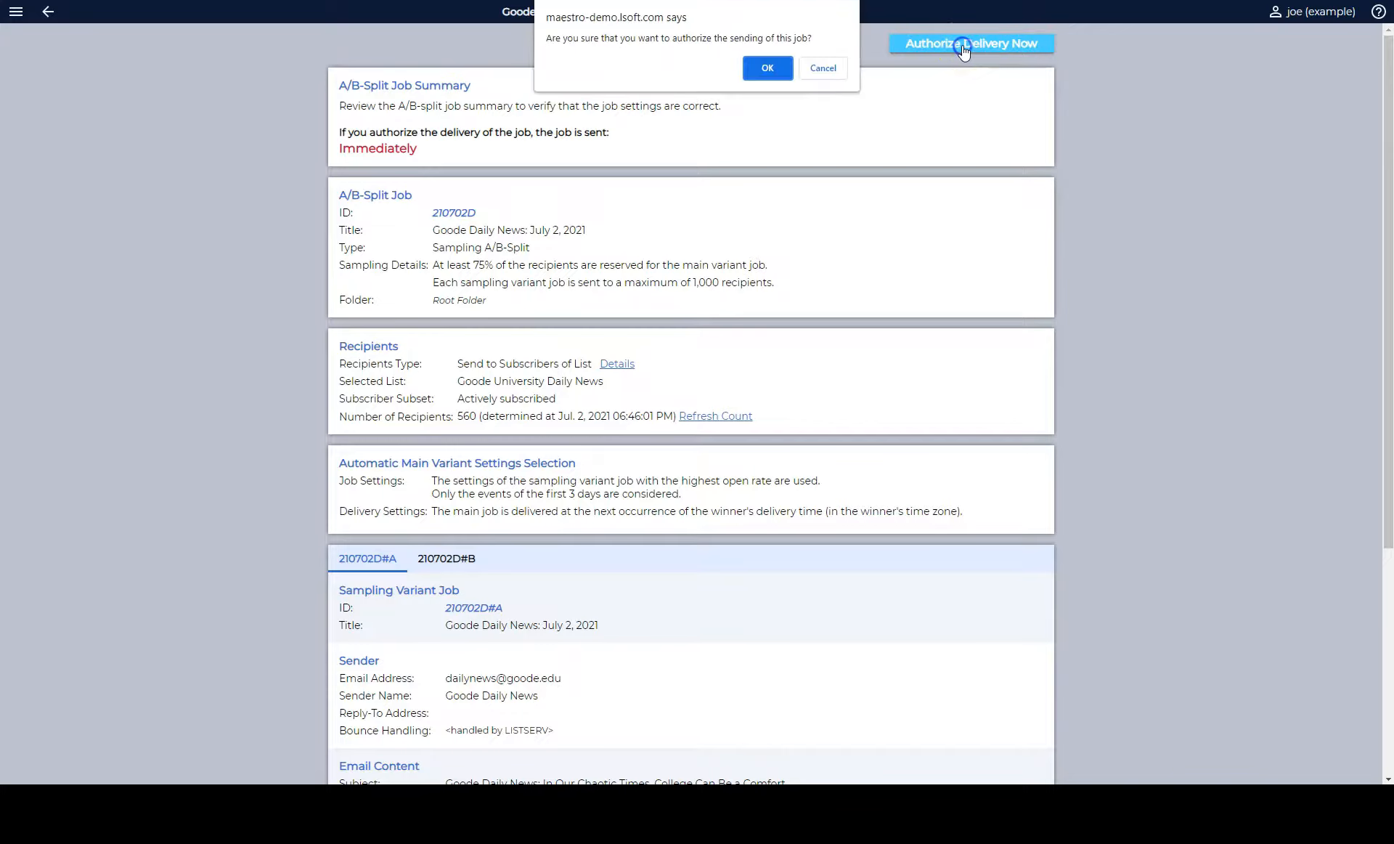
{"action": "left_click", "coordinate": [764, 68]}
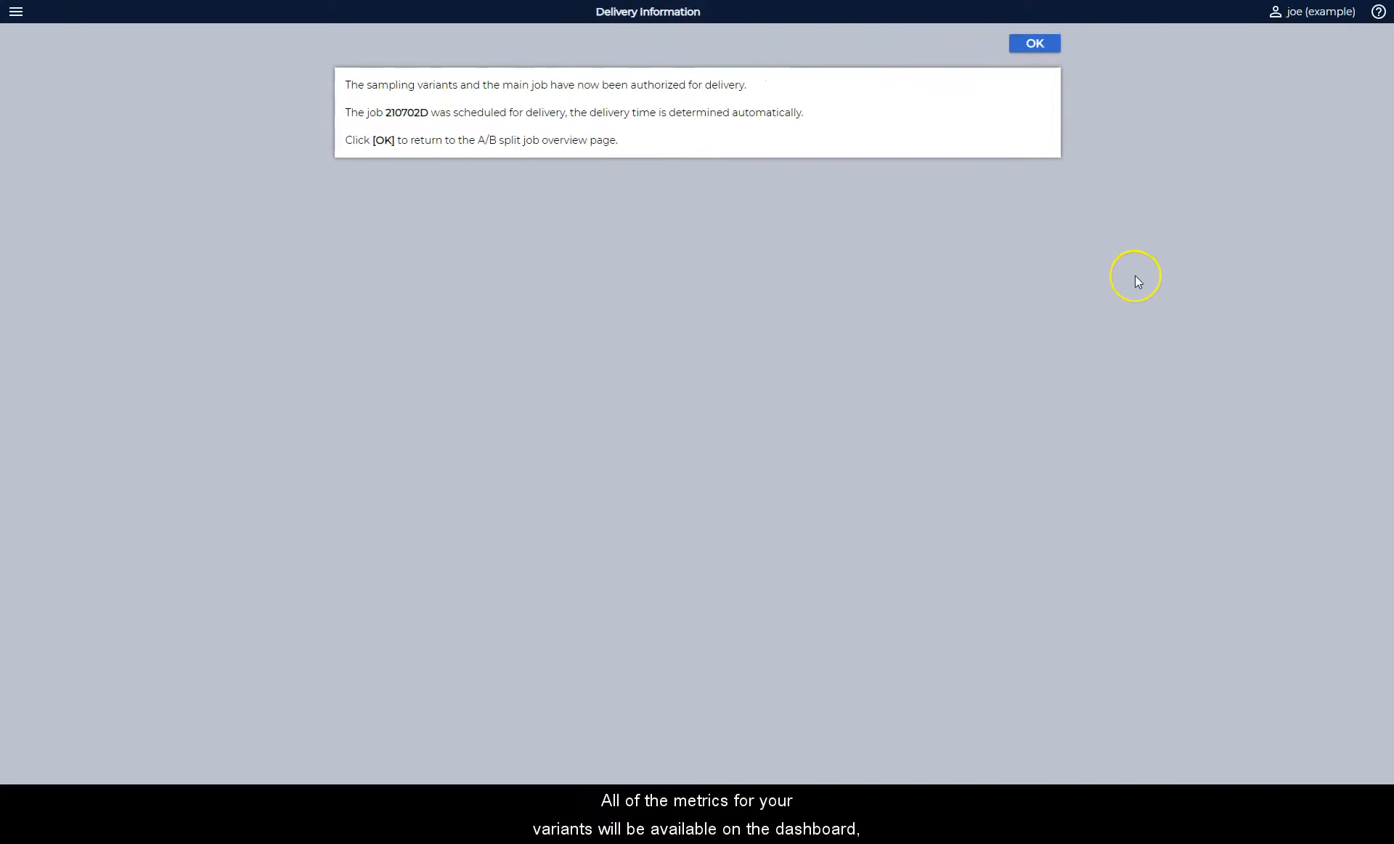
{"action": "left_click", "coordinate": [1037, 45]}
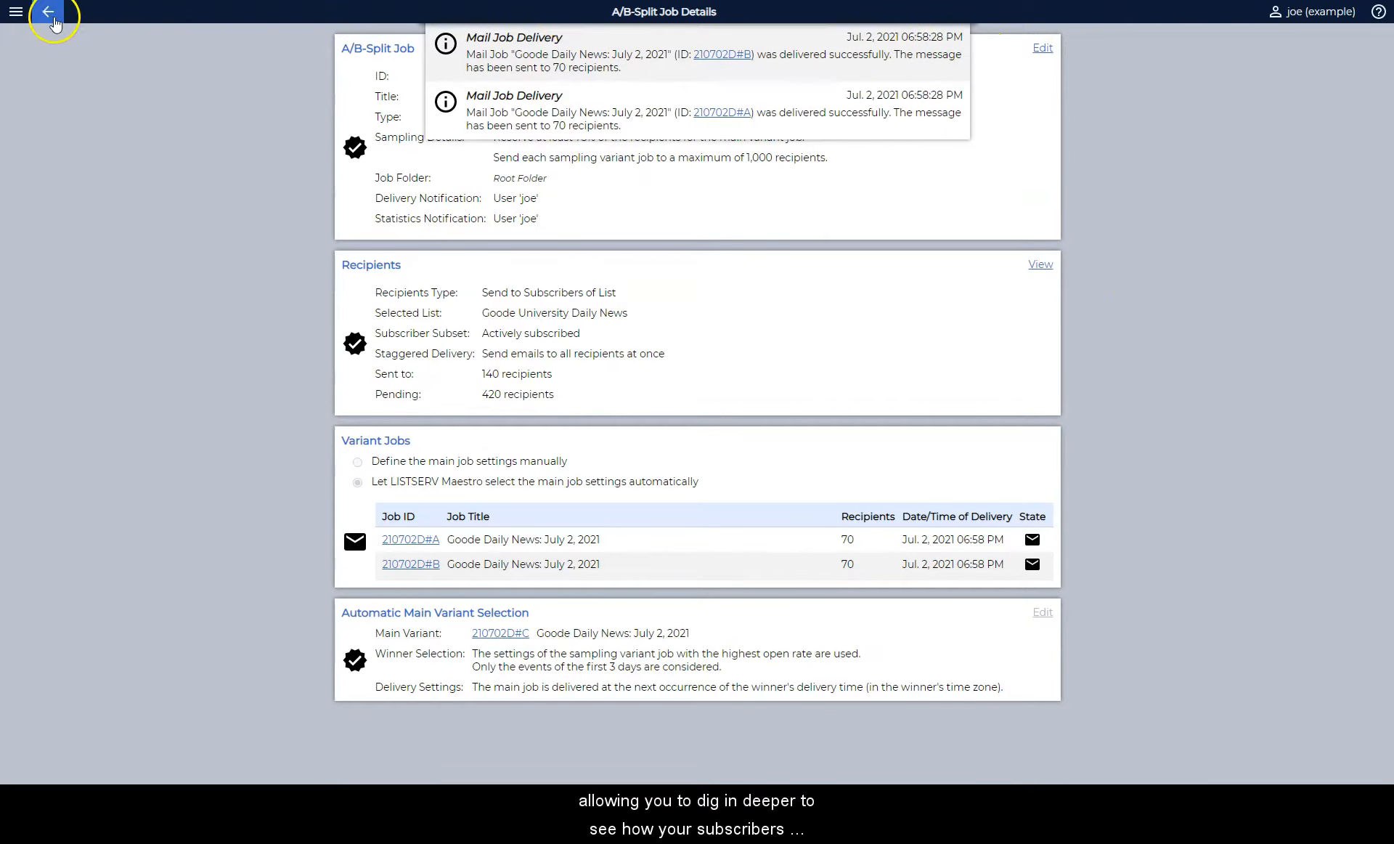
Examine the main variant's job statistics from the dashboard, including click activity, social sharing and click rate visualization
{"action": "left_click", "coordinate": [16, 12]}
{"action": "left_click", "coordinate": [24, 35]}
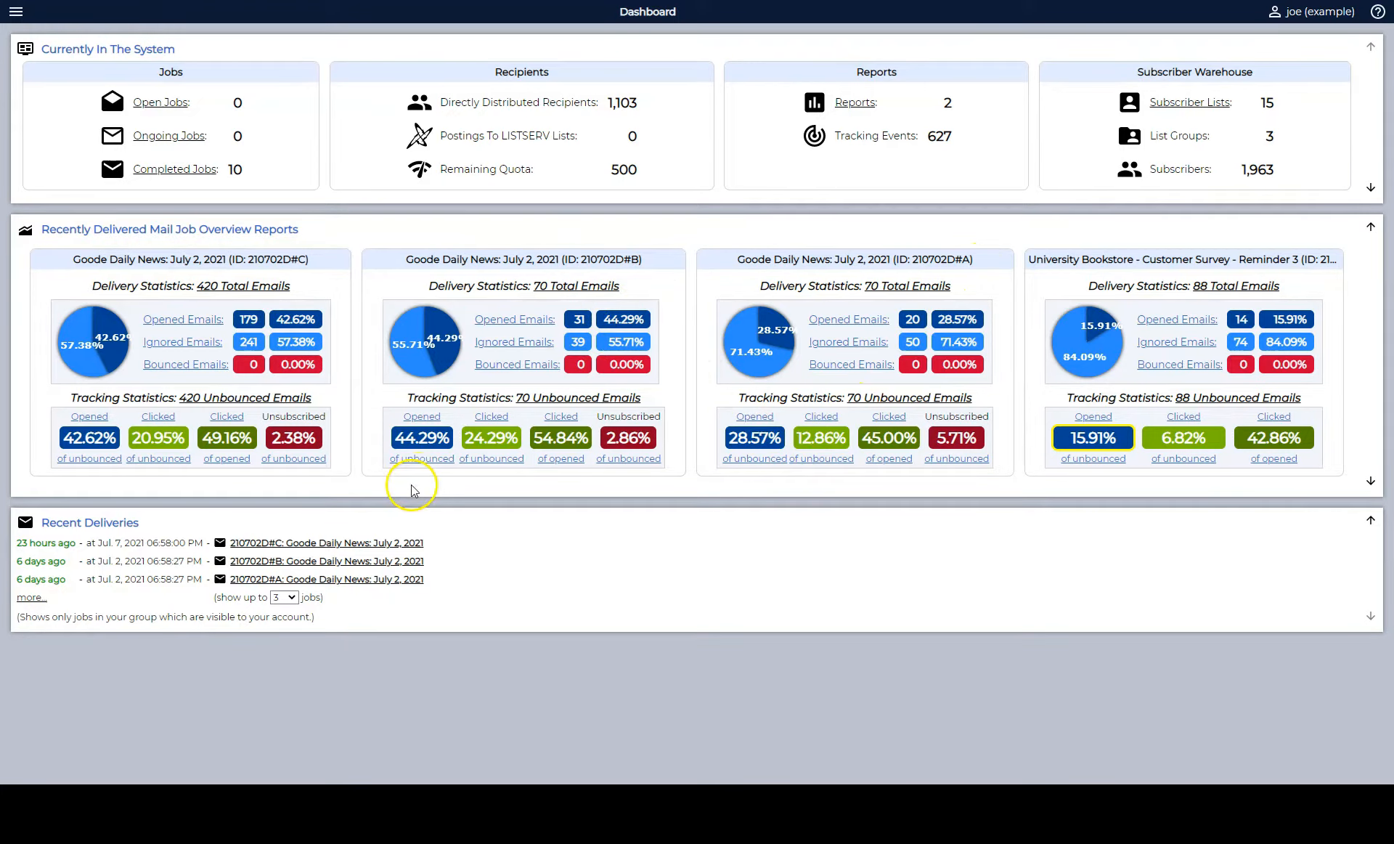
{"action": "left_click", "coordinate": [75, 465]}
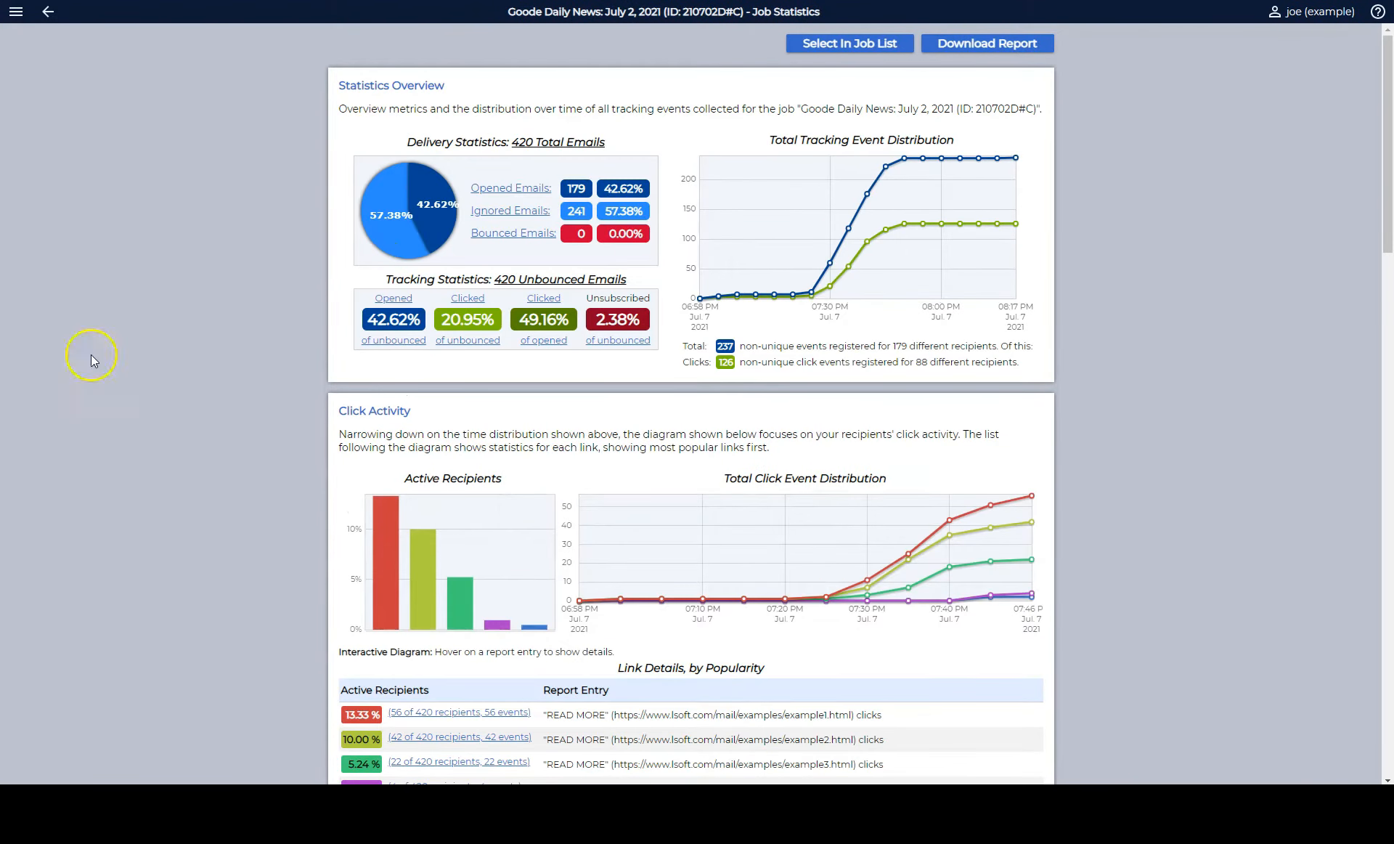
{"action": "scroll", "coordinate": [1136, 443], "scroll_direction": "down", "scroll_amount": 6}
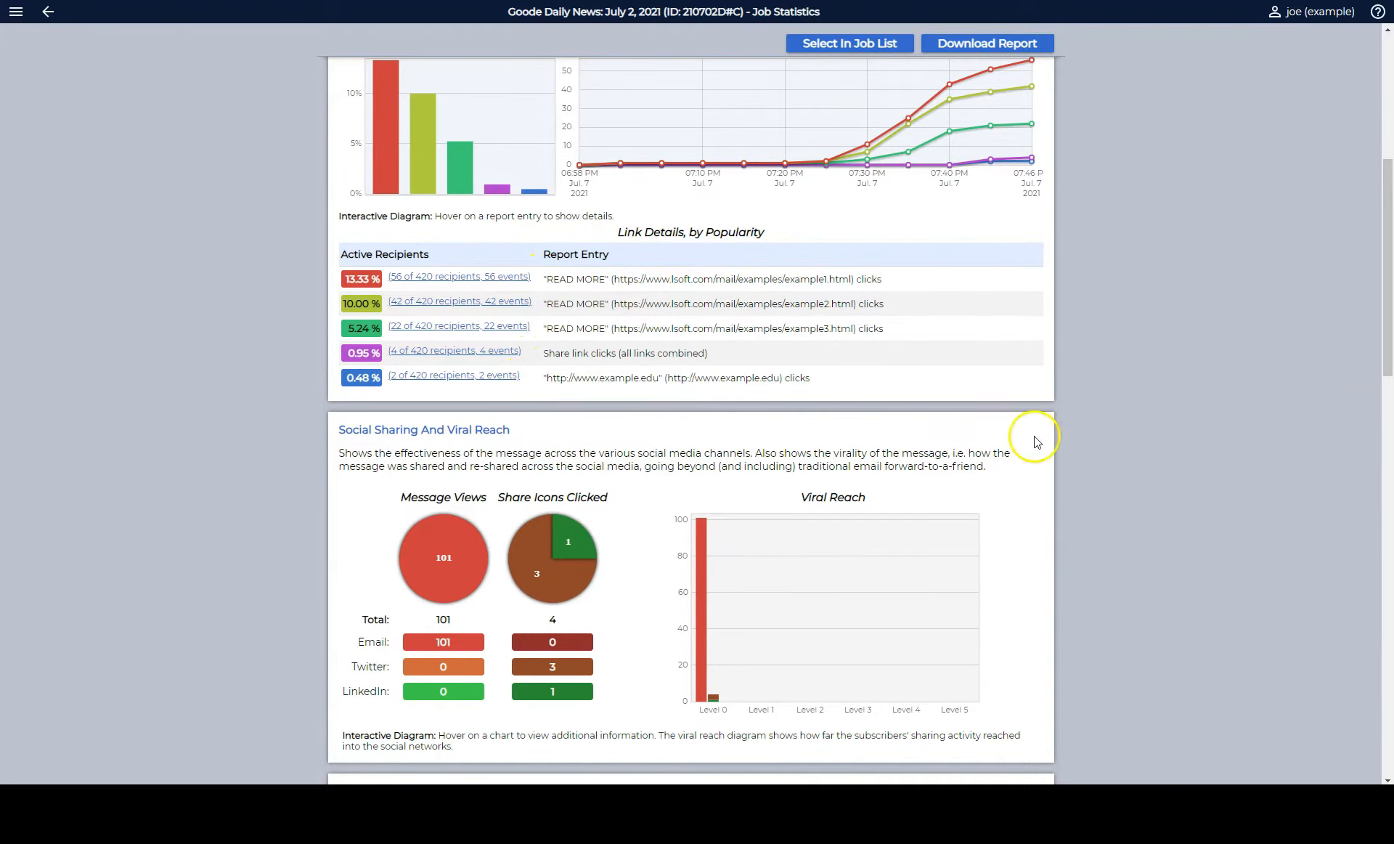
{"action": "scroll", "coordinate": [1153, 439], "scroll_direction": "down", "scroll_amount": 6}
{"action": "scroll", "coordinate": [1153, 439], "scroll_direction": "down", "scroll_amount": 12}
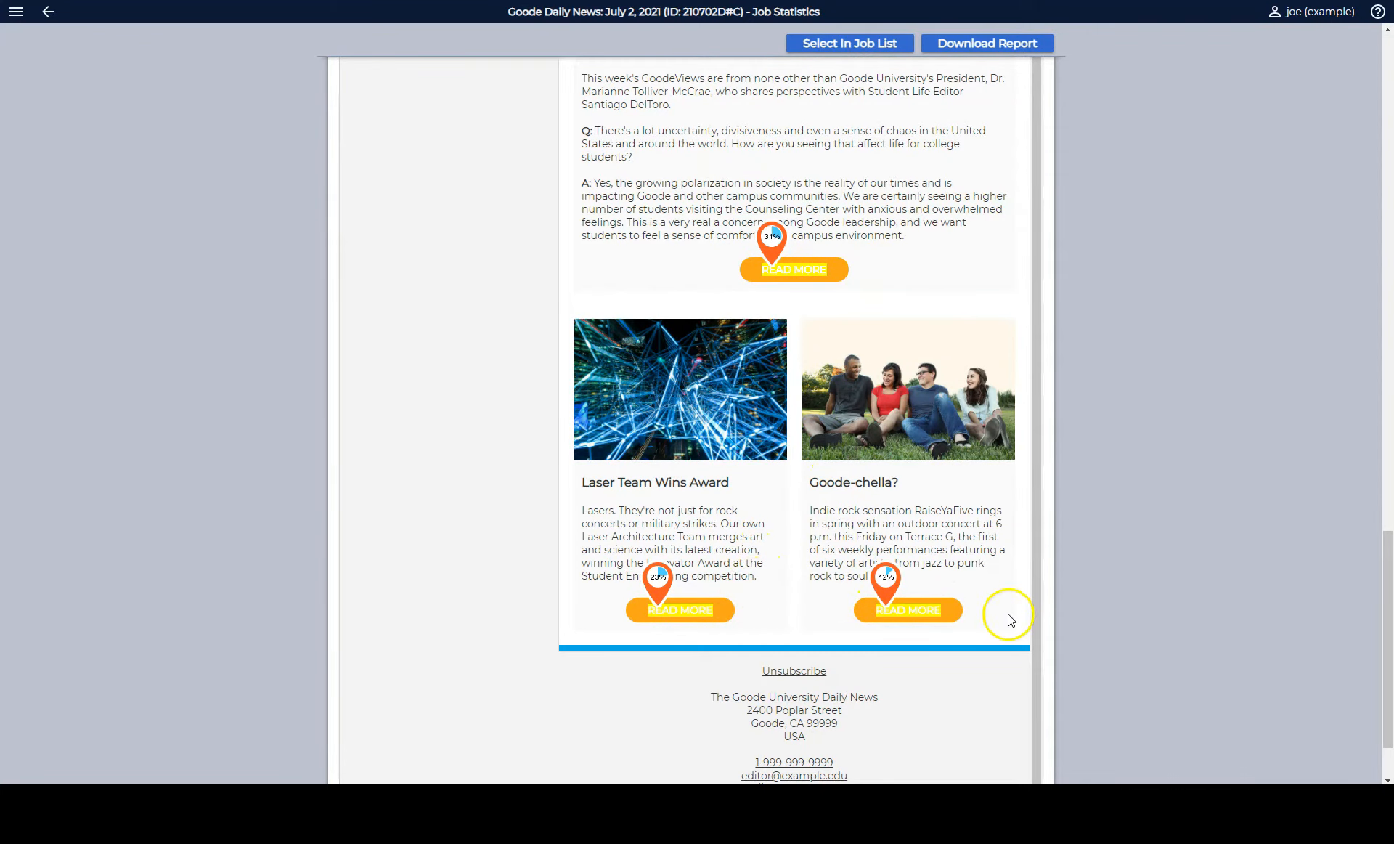
{"action": "scroll", "coordinate": [1153, 633], "scroll_direction": "up", "scroll_amount": 20}
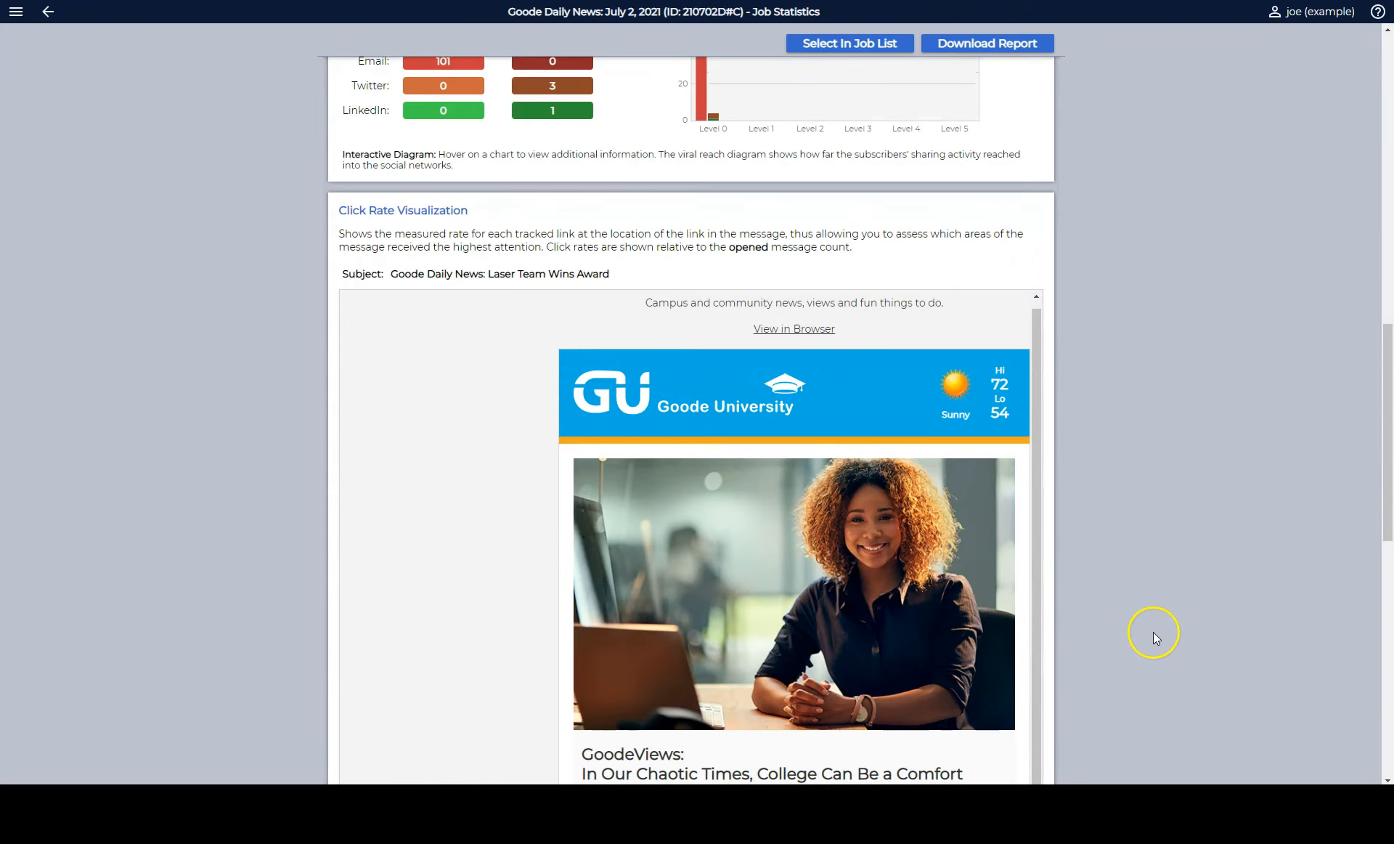
{"action": "scroll", "coordinate": [1153, 632], "scroll_direction": "up", "scroll_amount": 3}
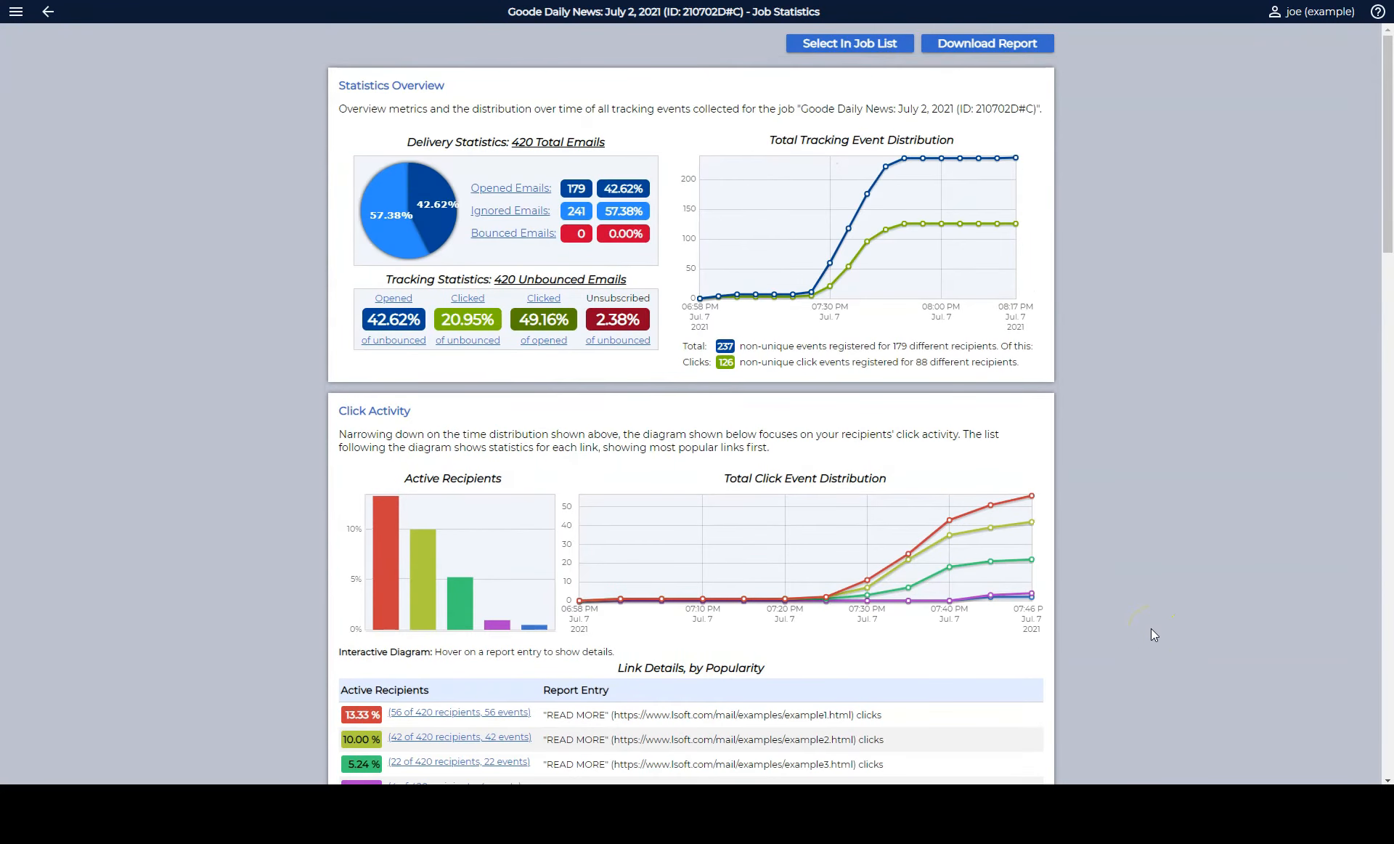